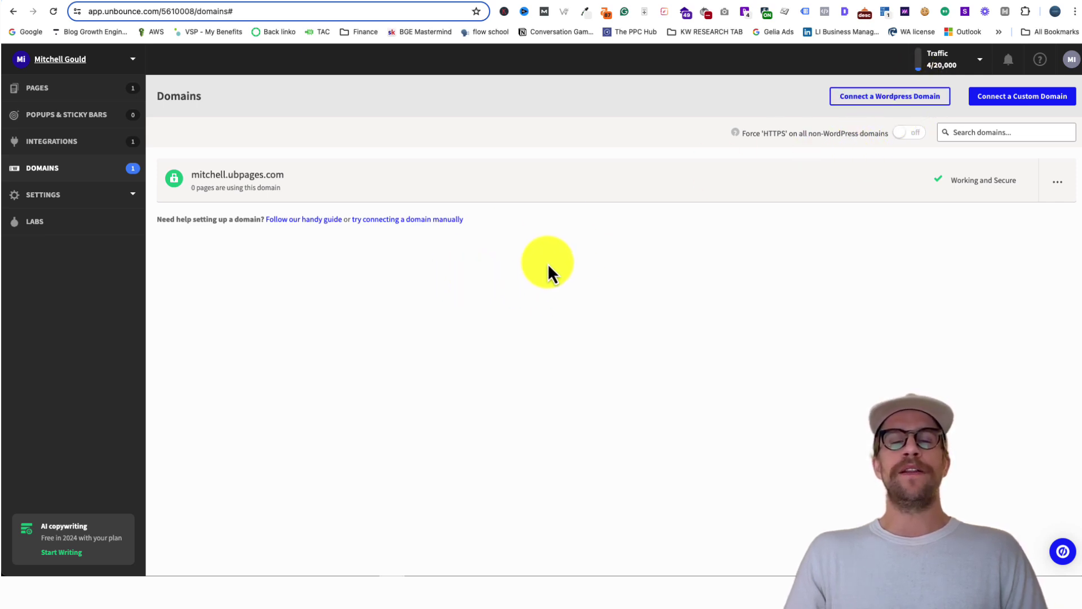
- Switch to the Mural board 'Unbounce - Connecting Domain Manualy' to review its step list
key("ctrl+Tab")
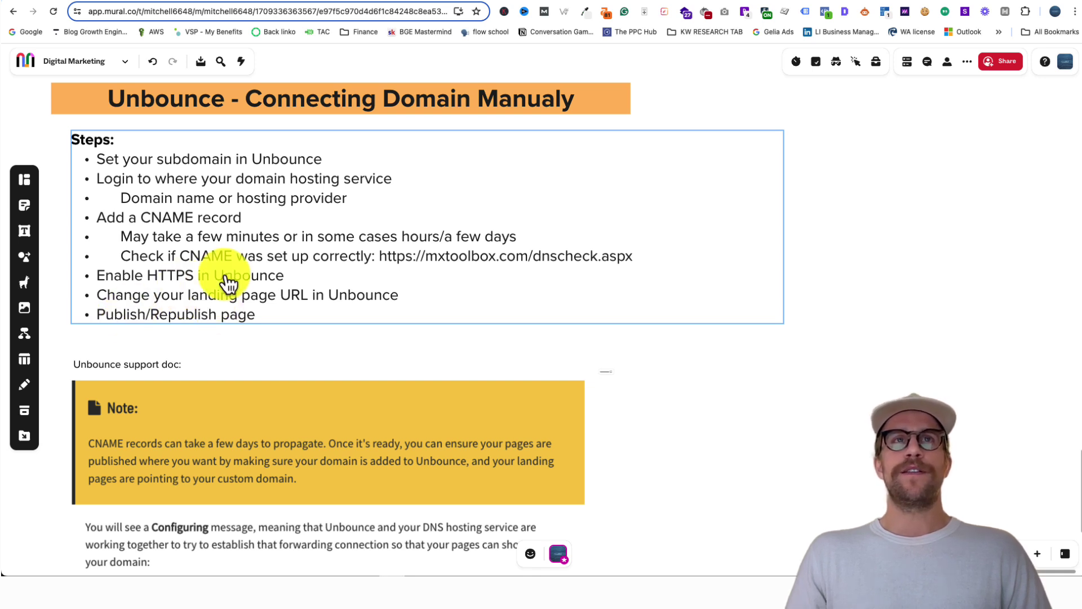
- Back on Unbounce Domains, start a manual domain connection and focus the subdomain field
key("ctrl+Tab")
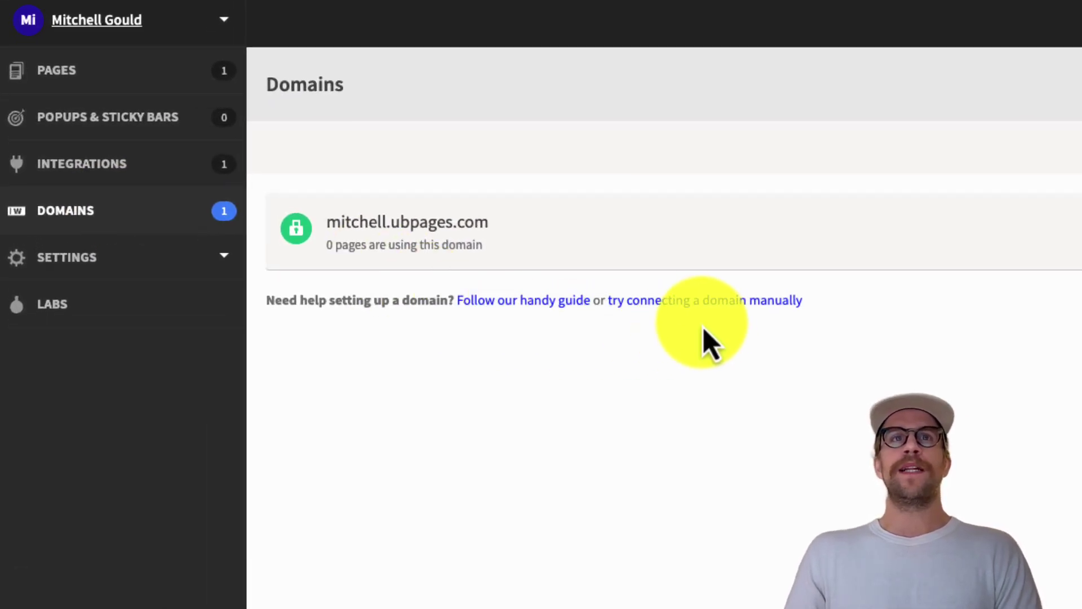
left_click(681, 307)
left_click(275, 270)
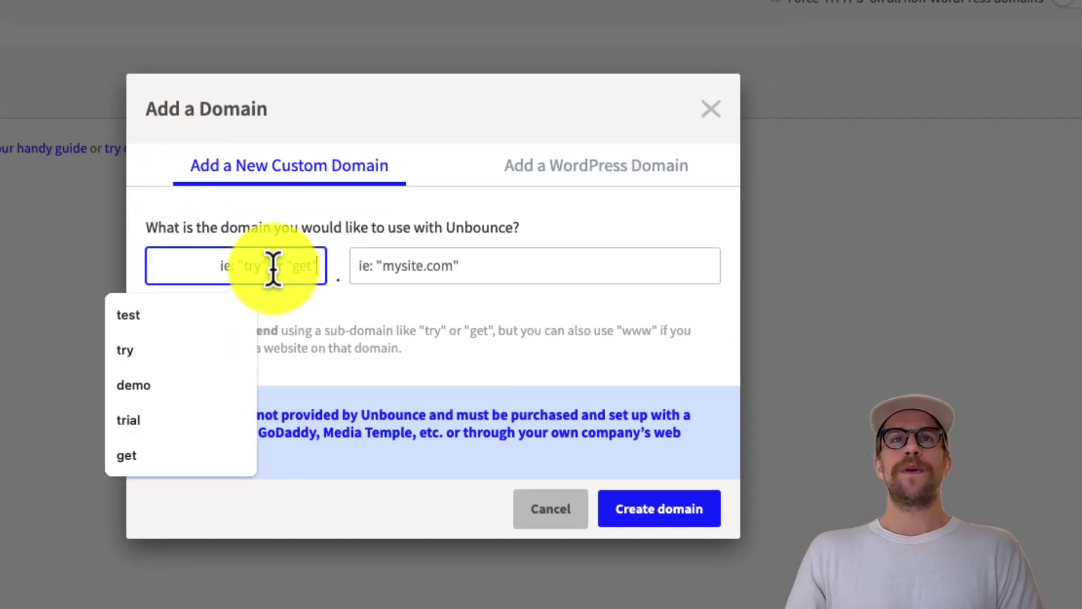
left_click(314, 218)
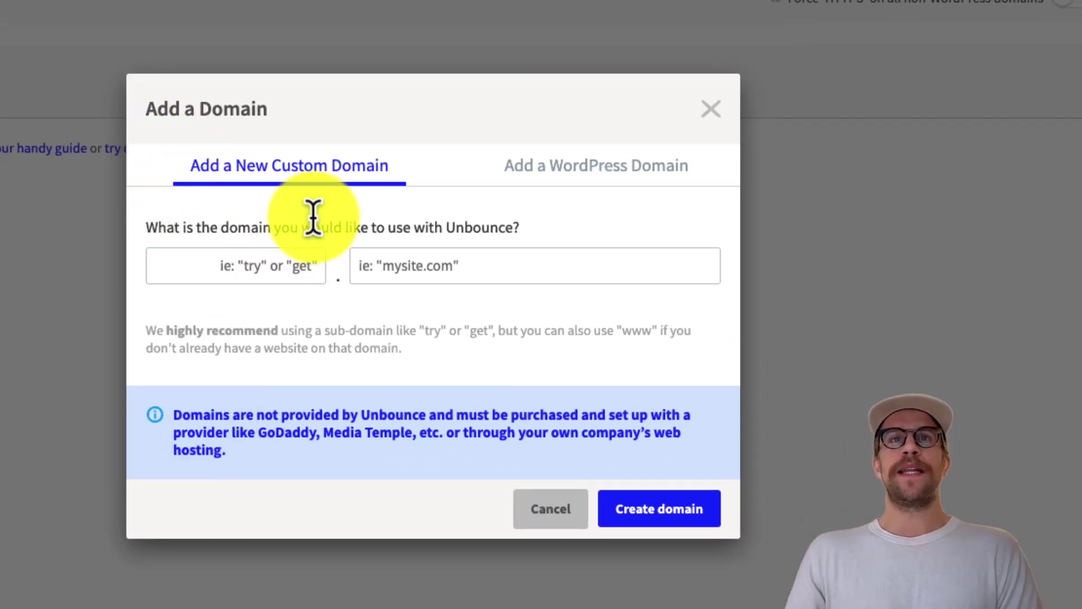
left_click(271, 263)
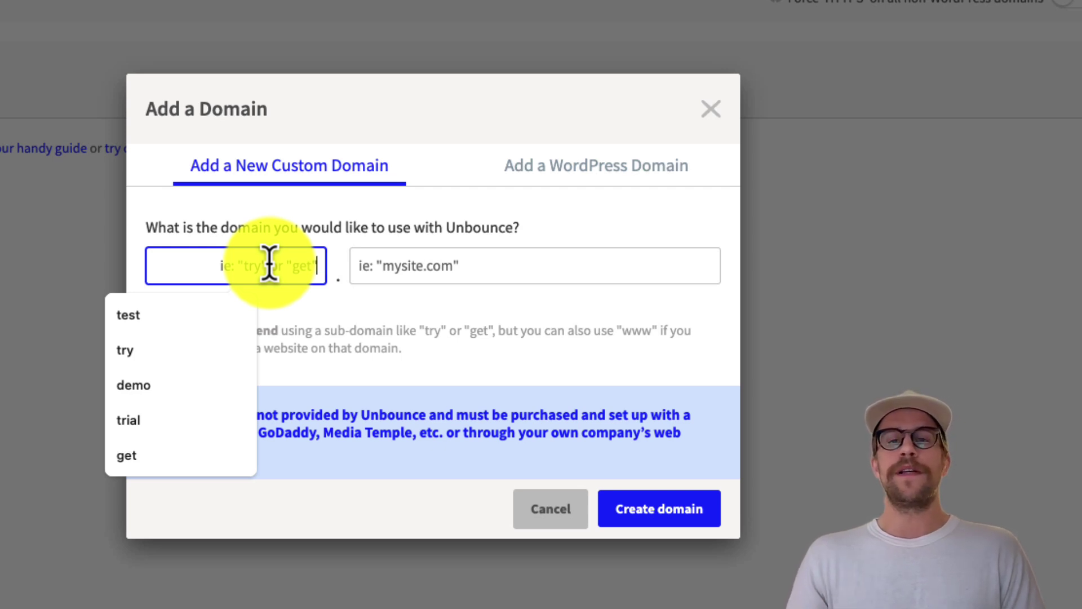
- Enter 'go' as the subdomain and choose the presenter's root domain from the autocomplete
type("go")
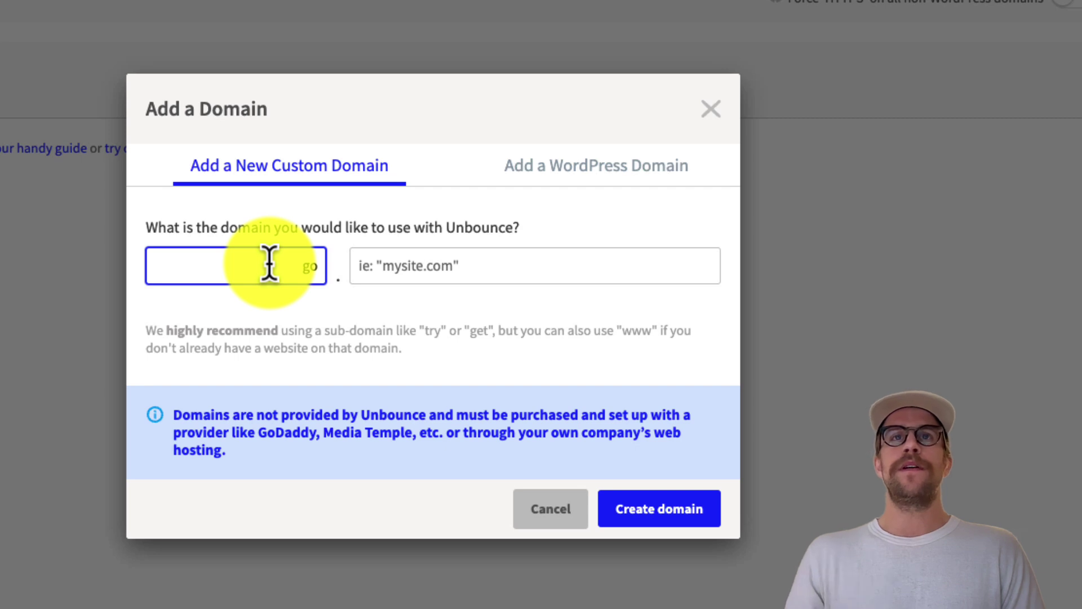
left_click(375, 264)
type("m")
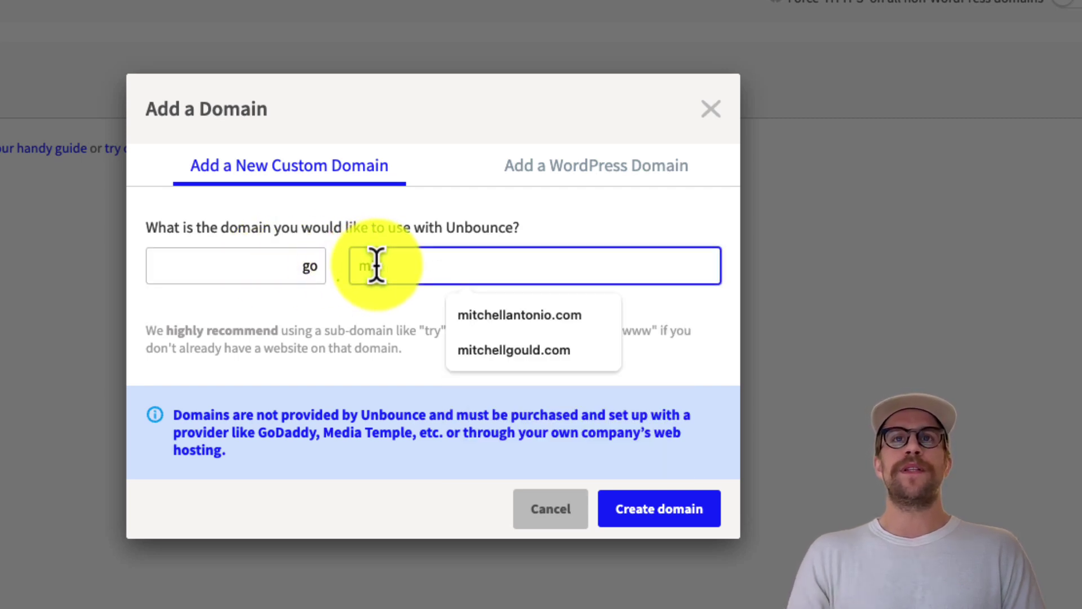
type("itche")
left_click(519, 315)
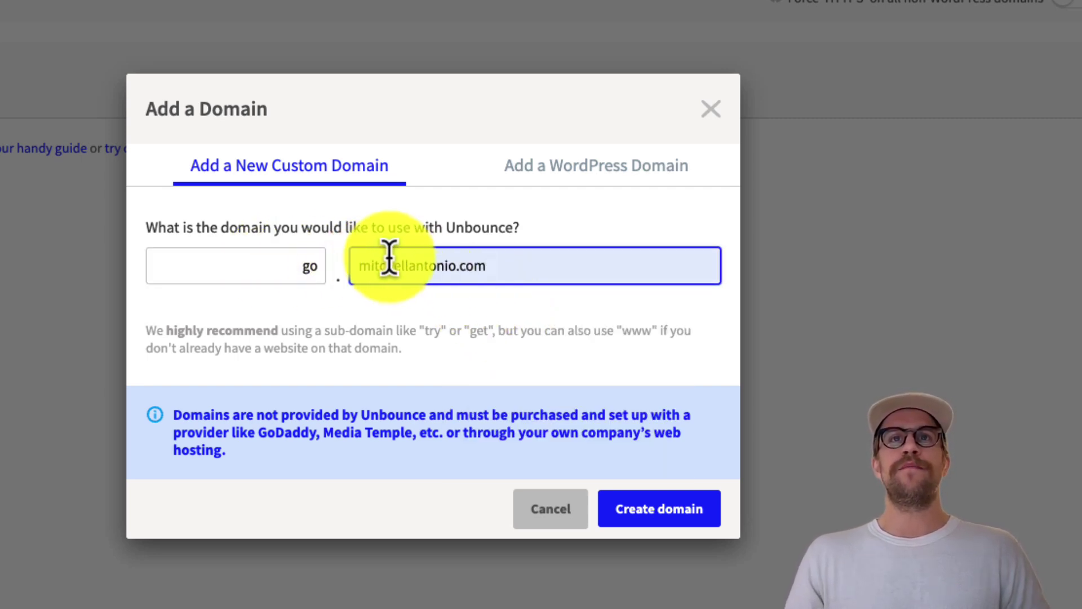
left_click(330, 332)
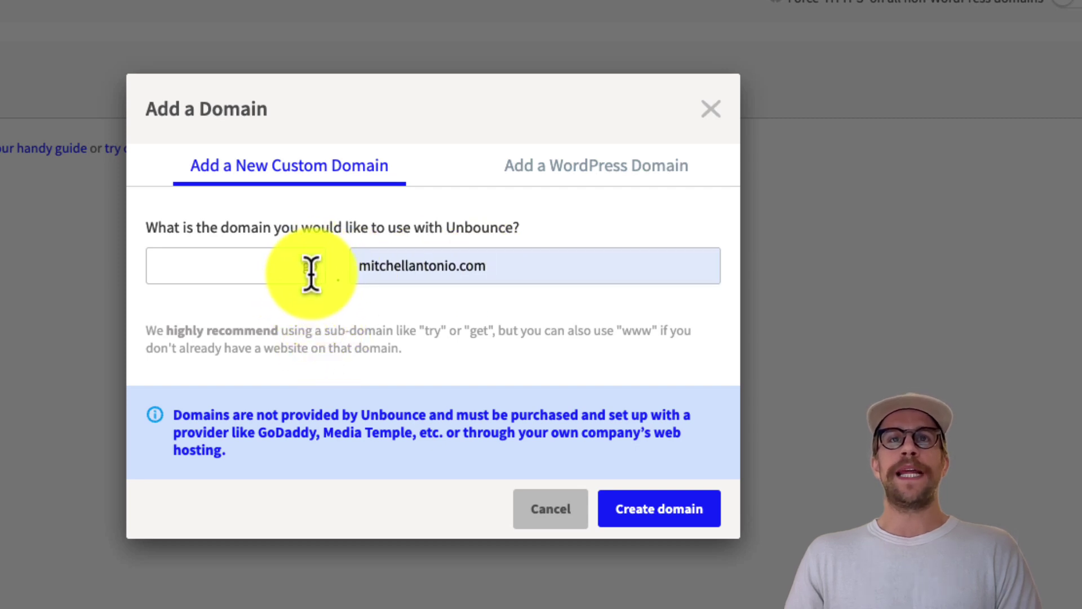
left_click(309, 274)
type("go")
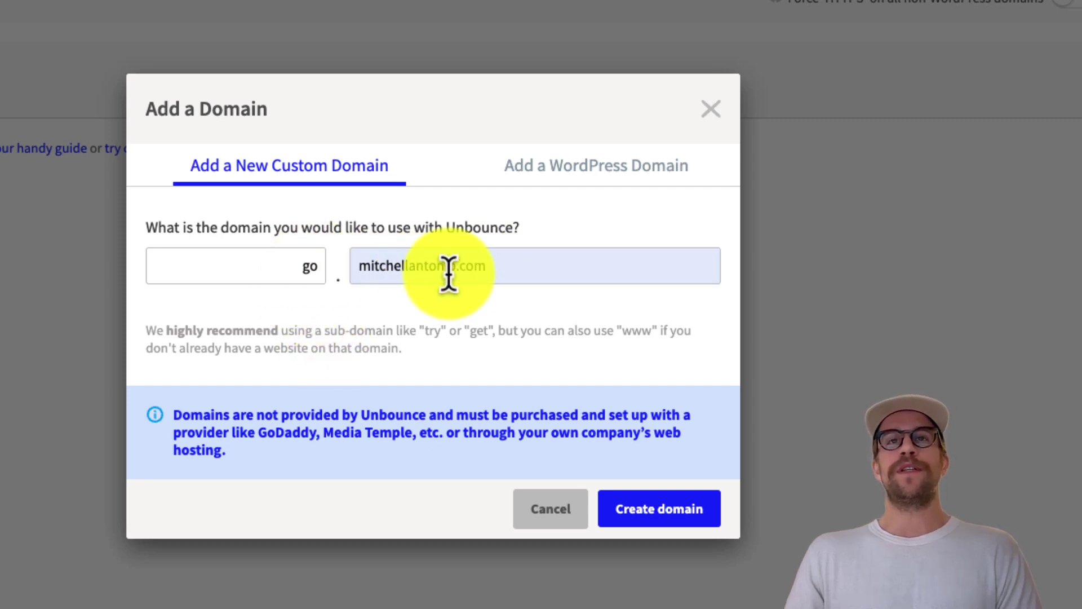
left_click(310, 266)
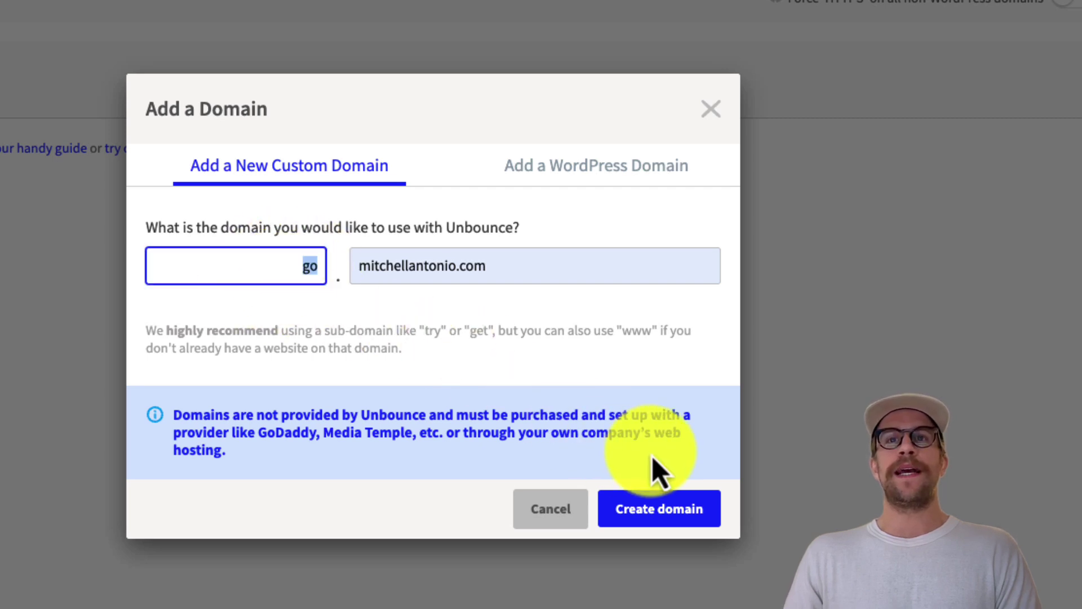
- Create the go domain, then choose Connect manually in the GoDaddy connection dialog
left_click(658, 518)
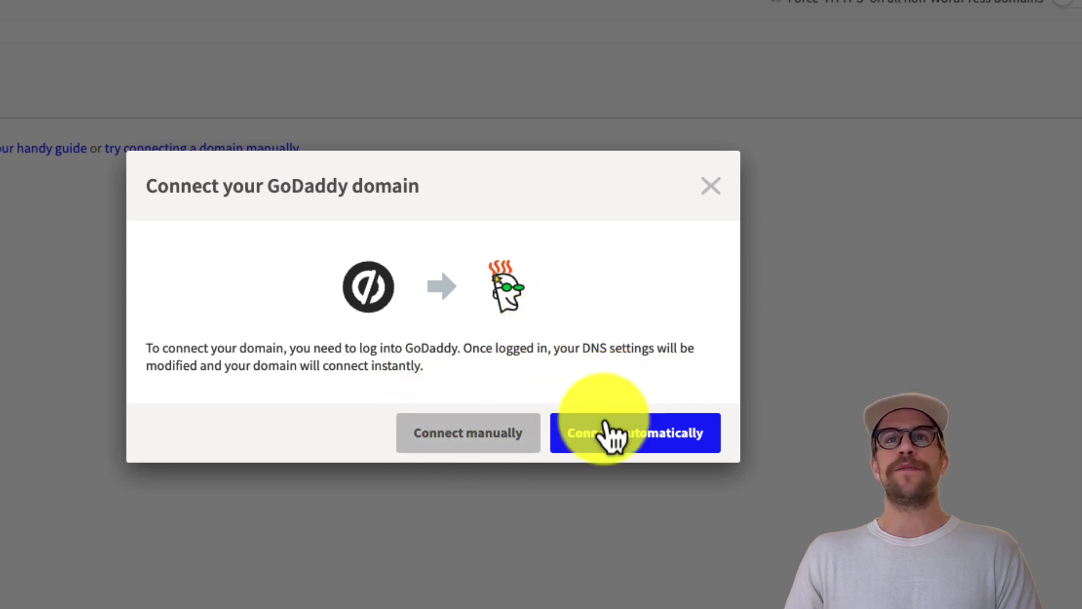
left_click(463, 433)
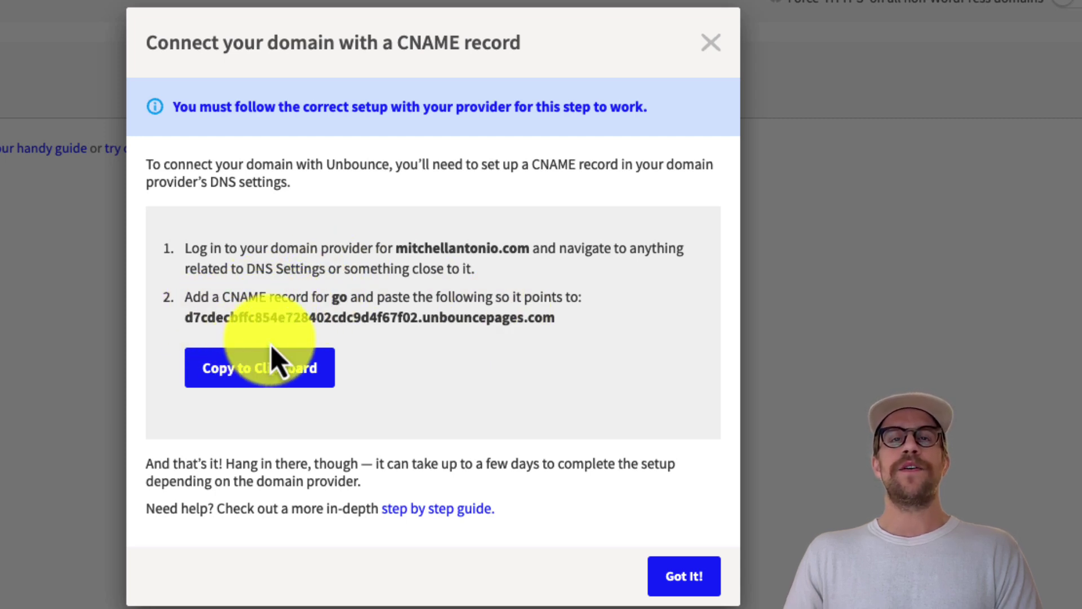
- Copy the unbouncepages.com CNAME target hostname to the clipboard
left_click(271, 369)
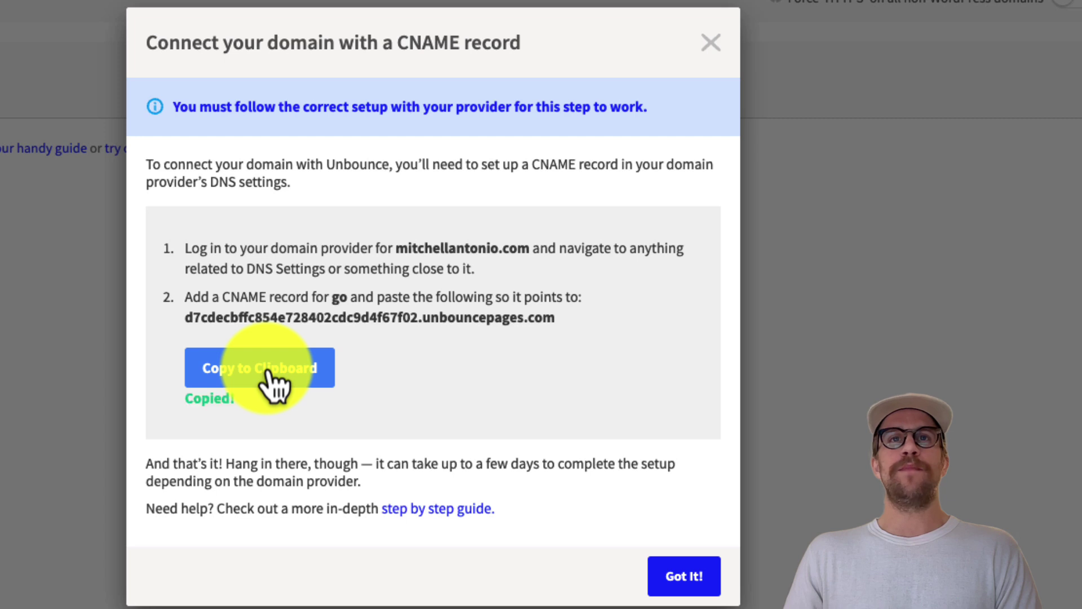
left_click_drag(189, 316, 571, 343)
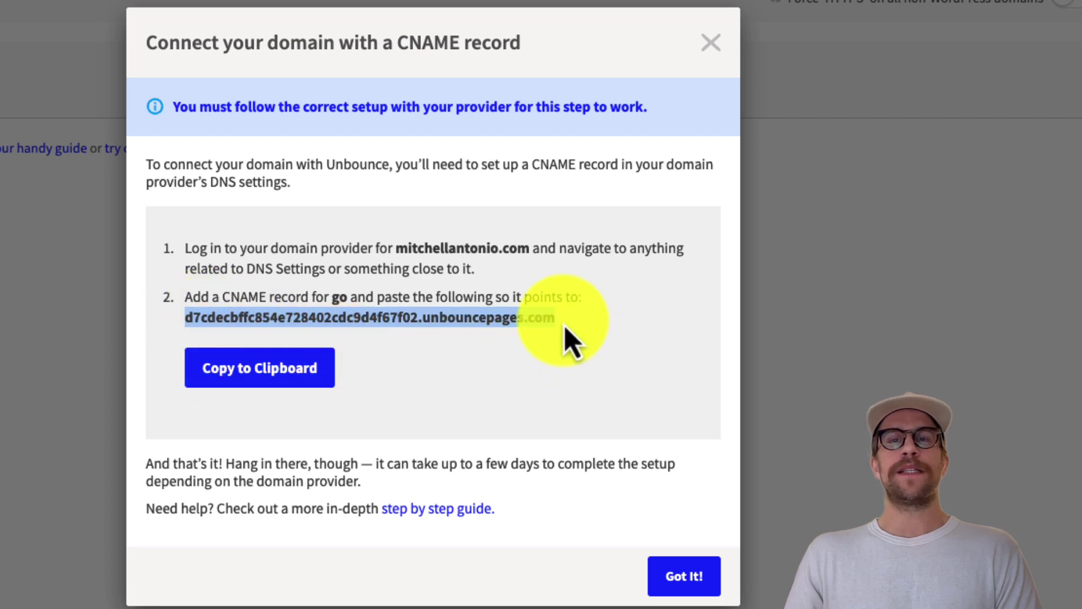
left_click(575, 351)
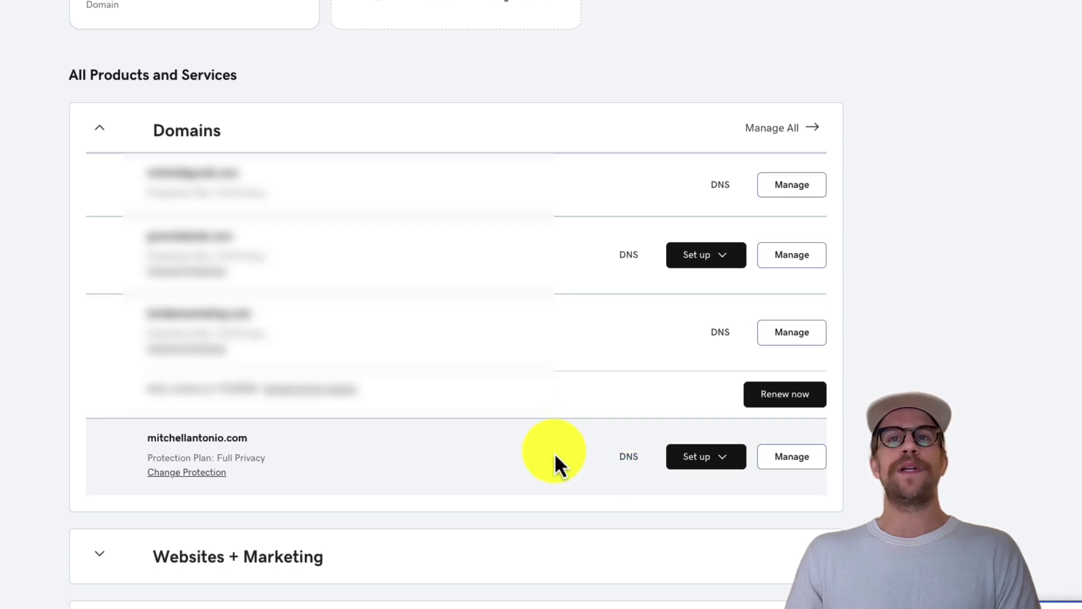
- In the root domain's GoDaddy DNS settings, add a new CNAME record named 'go'
left_click(626, 459)
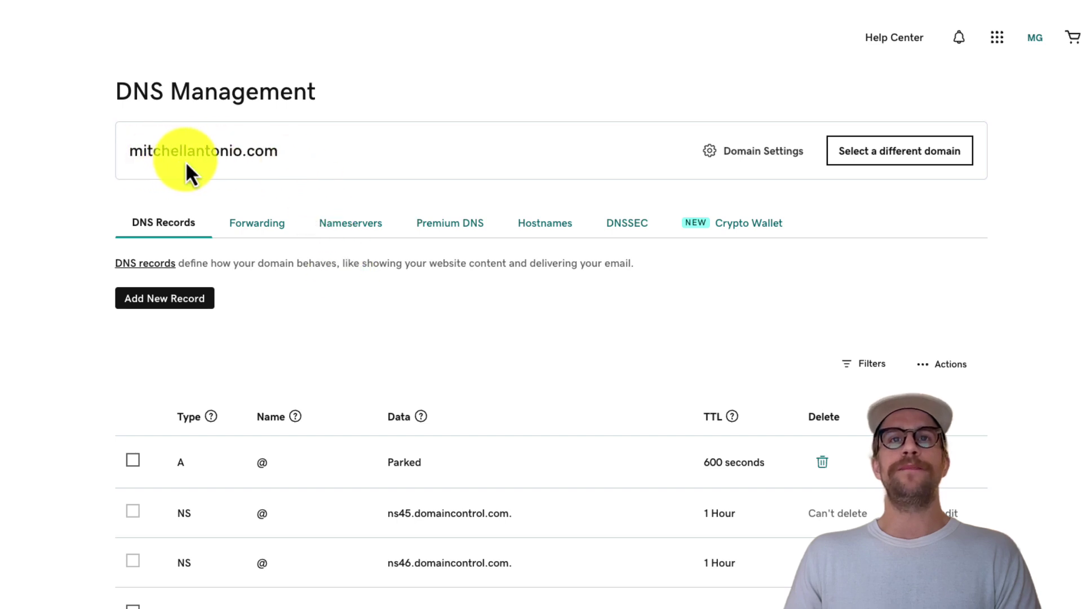
left_click(172, 303)
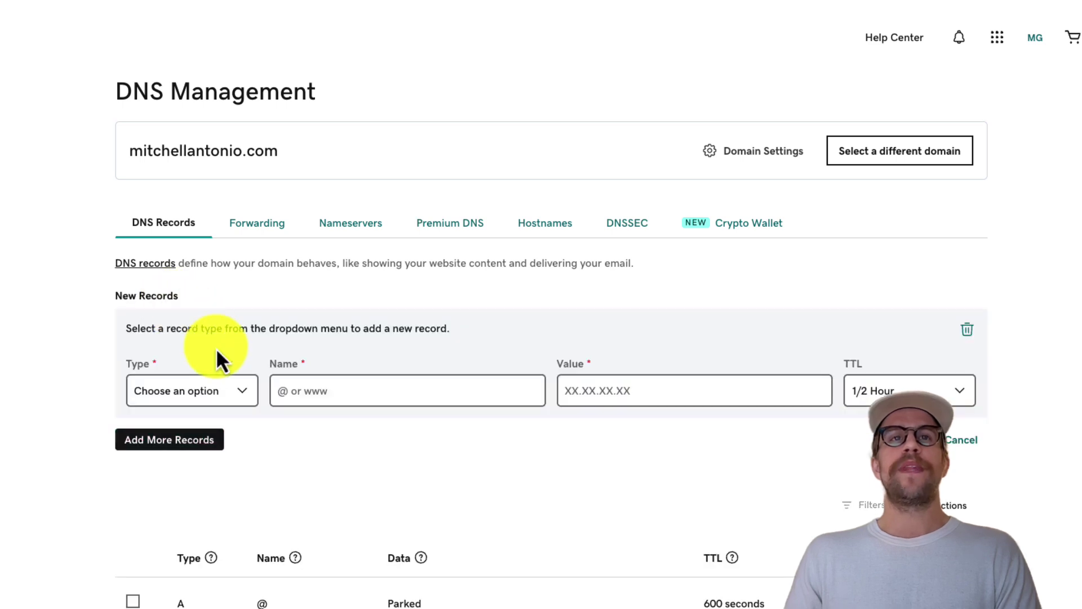
left_click(186, 395)
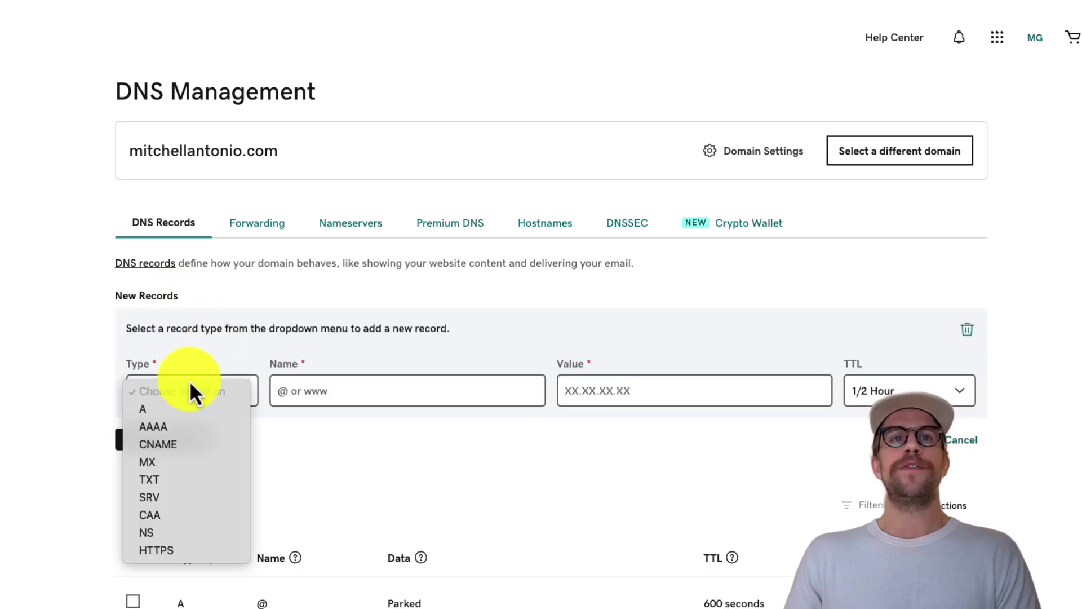
left_click(171, 443)
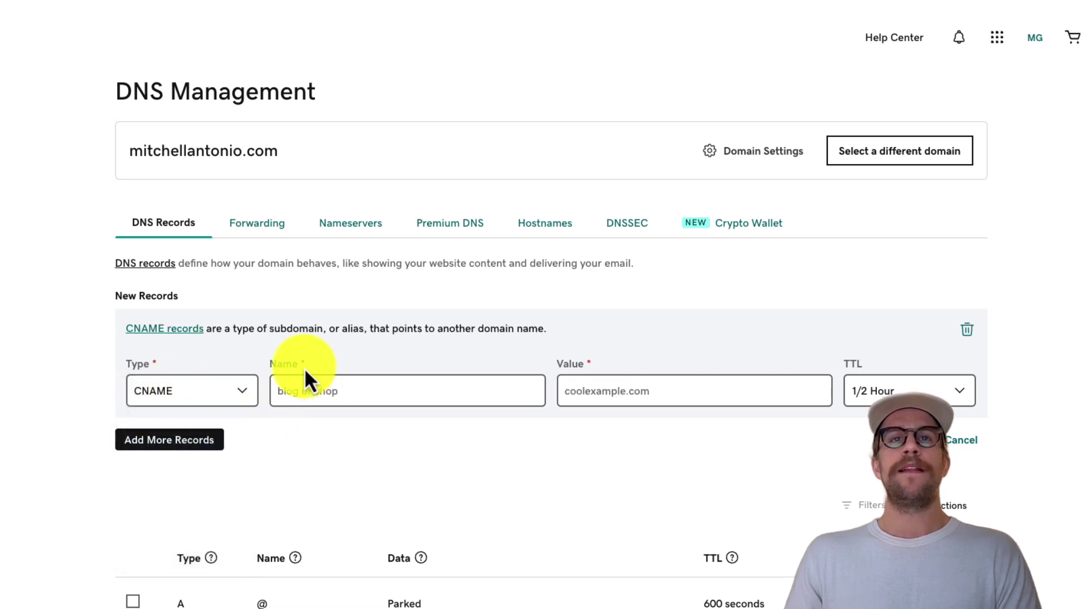
left_click(313, 387)
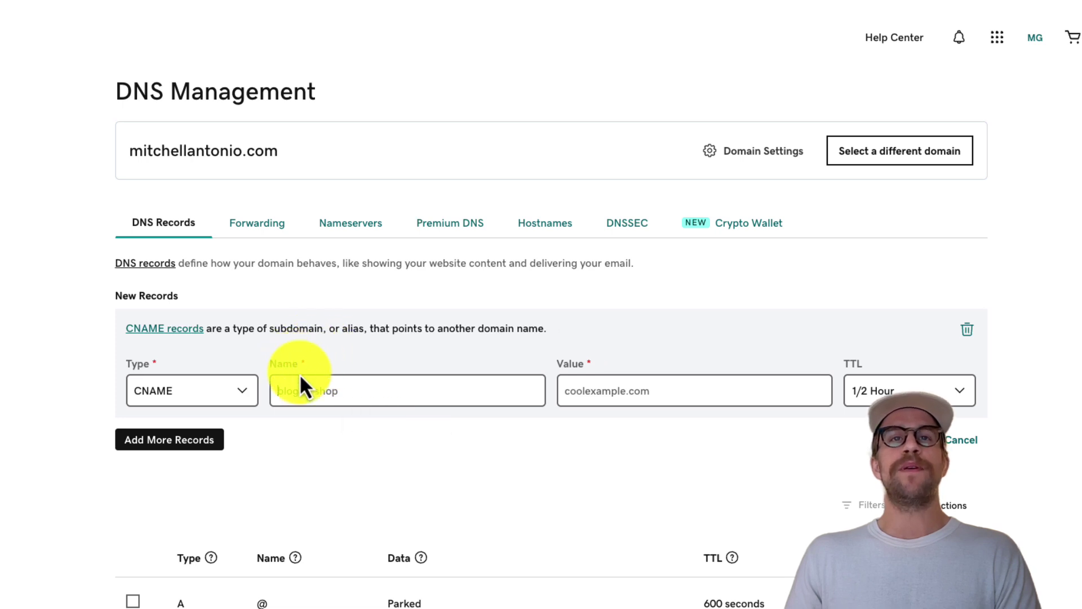
left_click(300, 389)
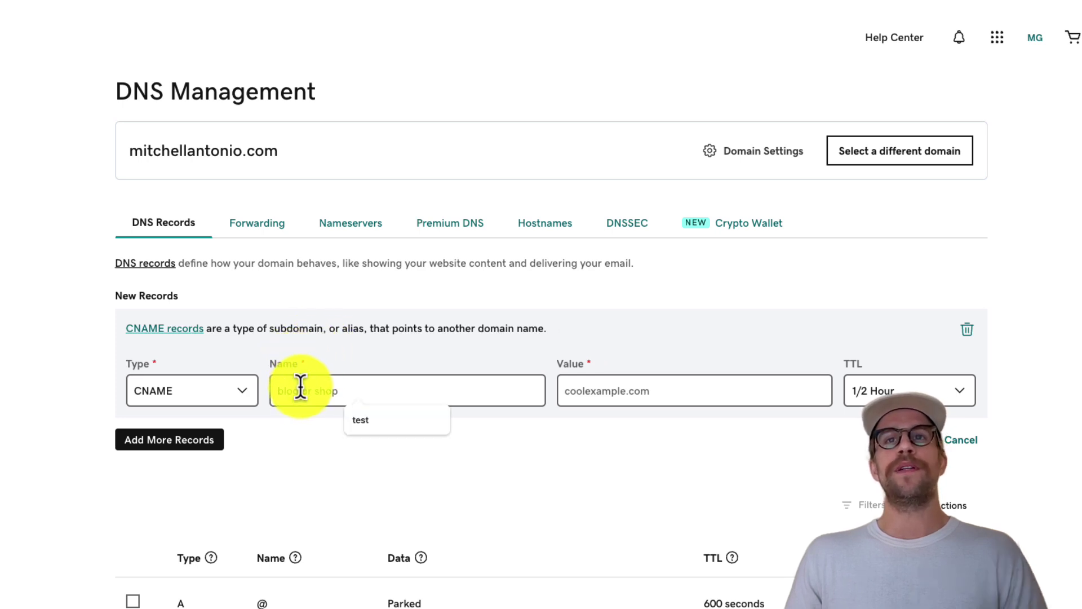
type("go")
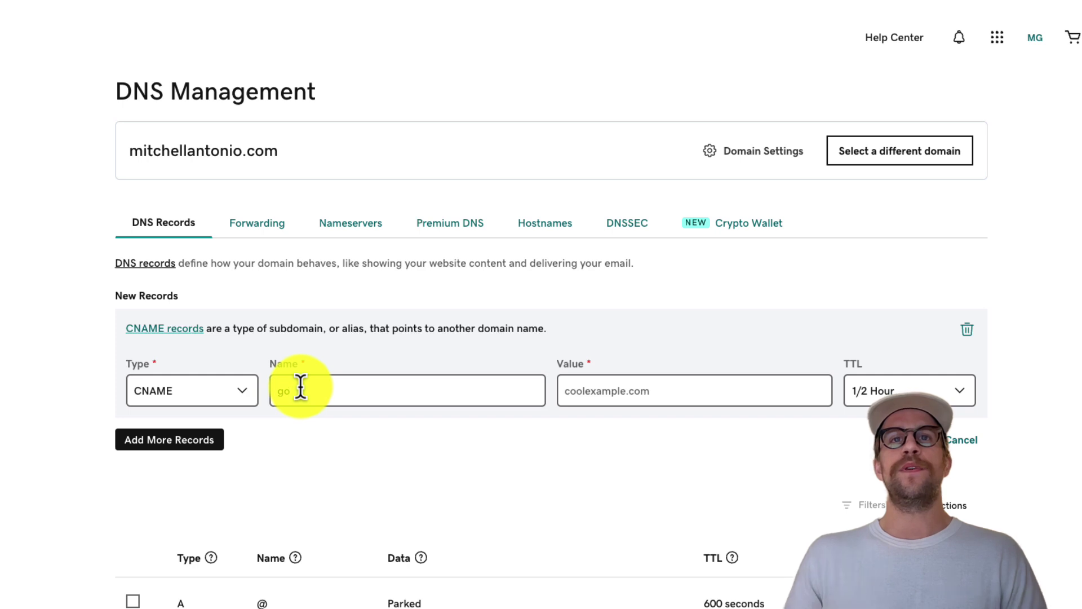
- Recopy the unbouncepages.com CNAME target from Unbounce for the GoDaddy record value
left_click(622, 391)
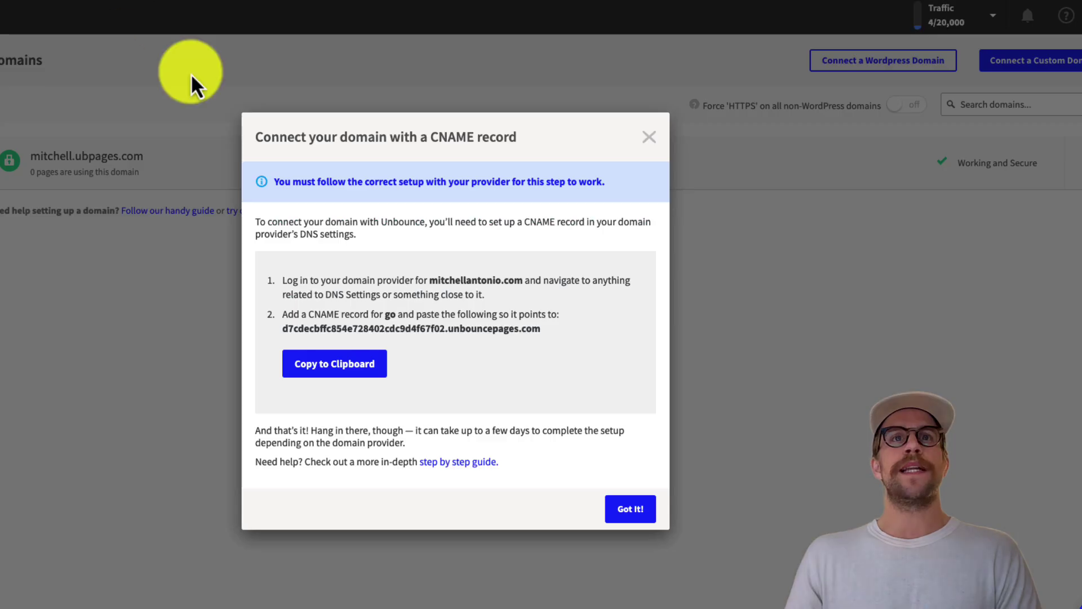
left_click_drag(280, 331, 549, 327)
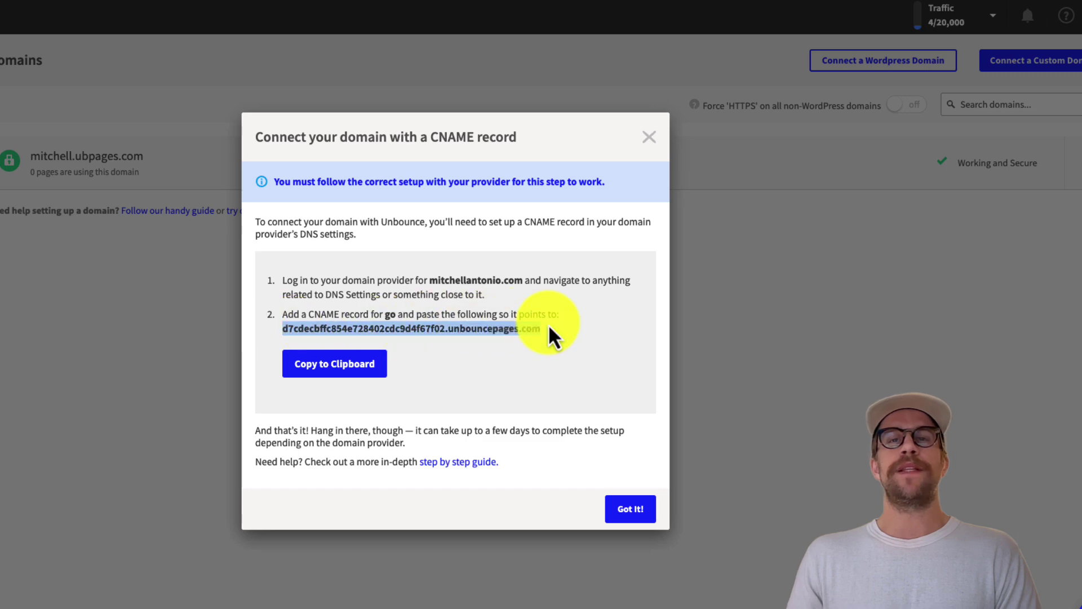
left_click(365, 383)
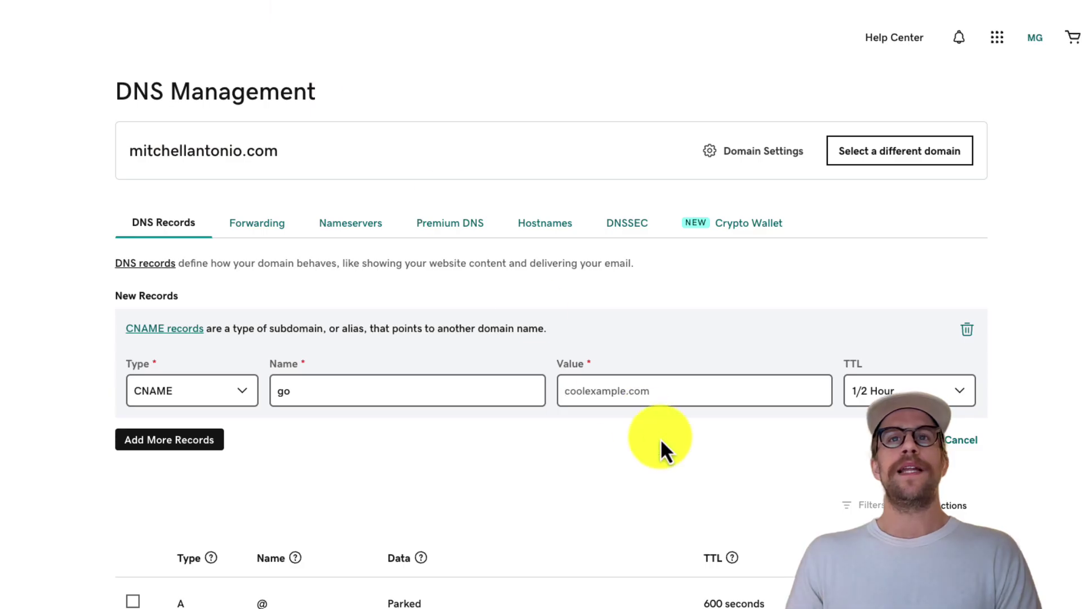
- Paste the unbouncepages.com target as the value and save the go CNAME record
left_click(609, 387)
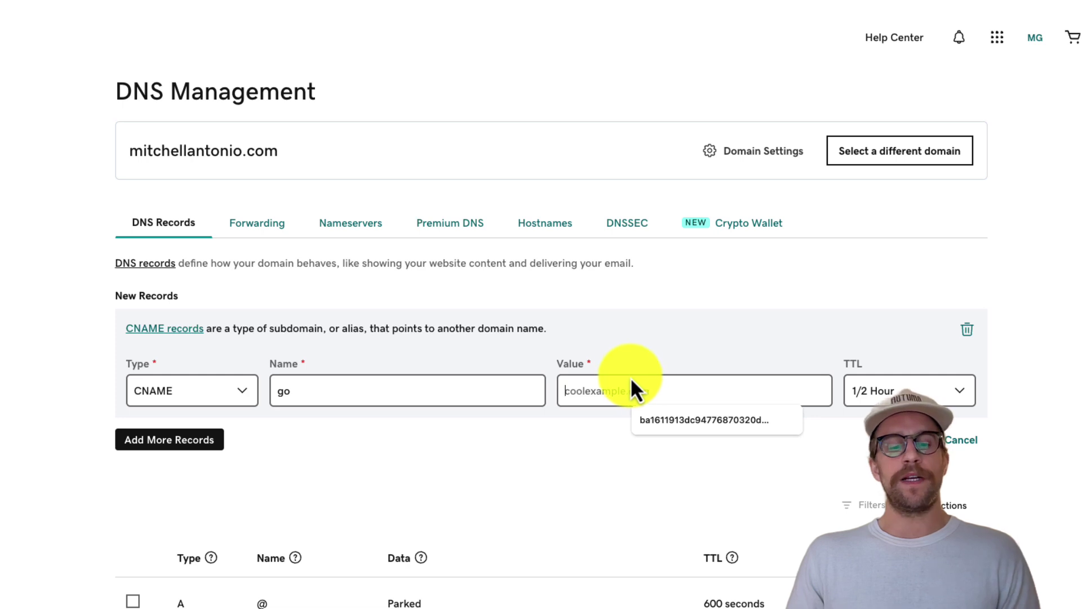
key("super+v")
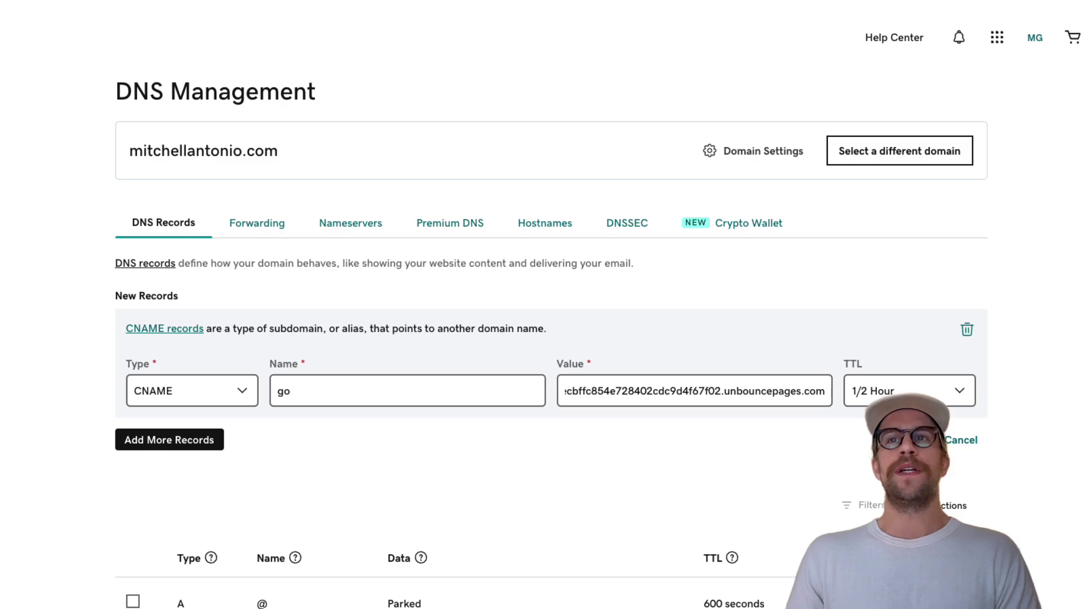
left_click(900, 440)
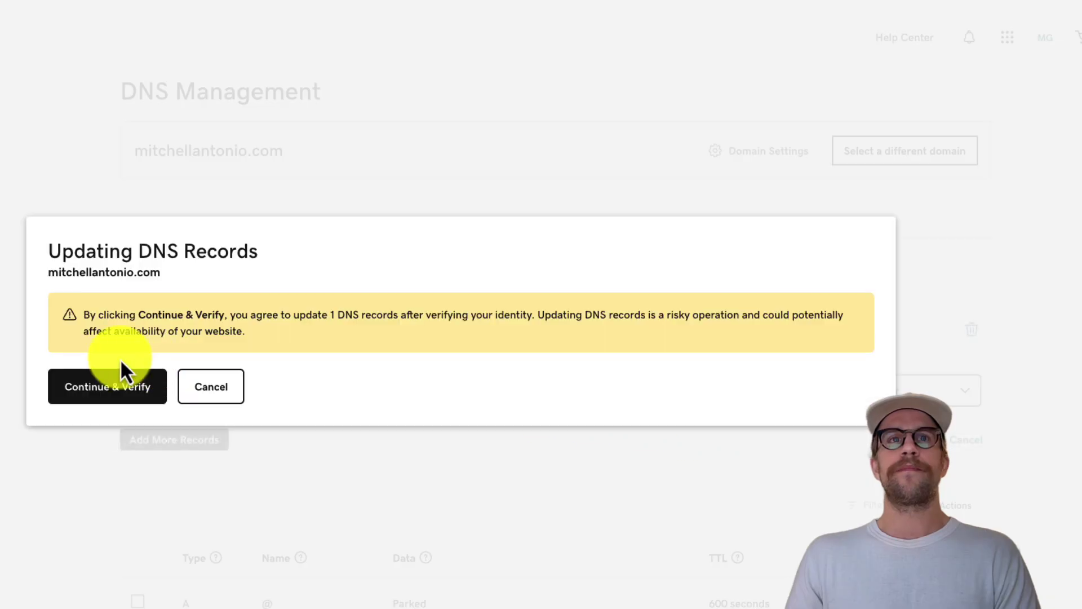
- Scroll the DNS Records table to confirm the go CNAME is listed
left_click(129, 389)
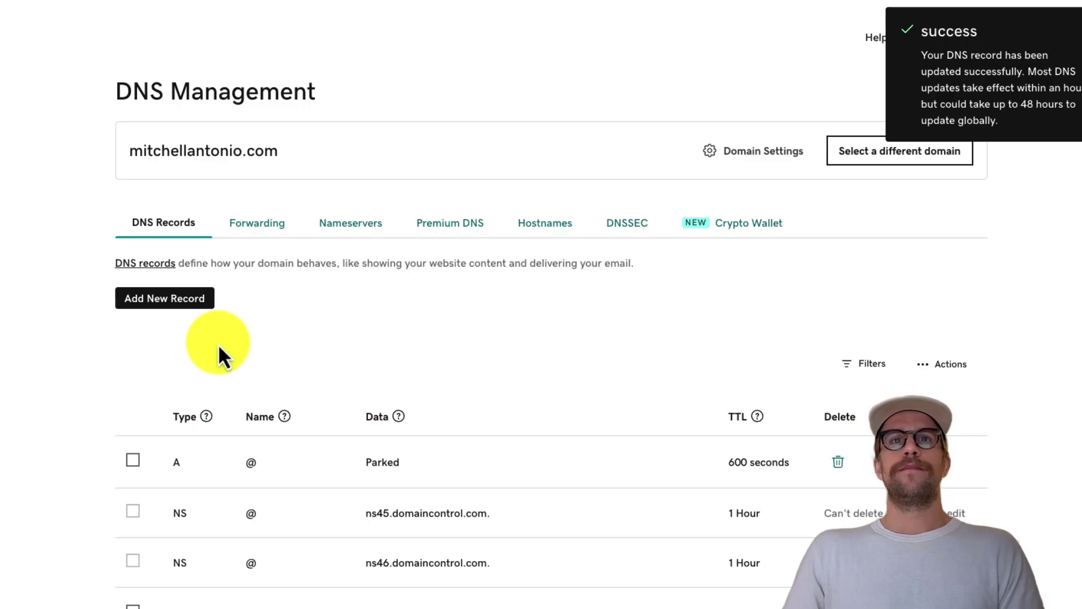
scroll(281, 397, "down", 4)
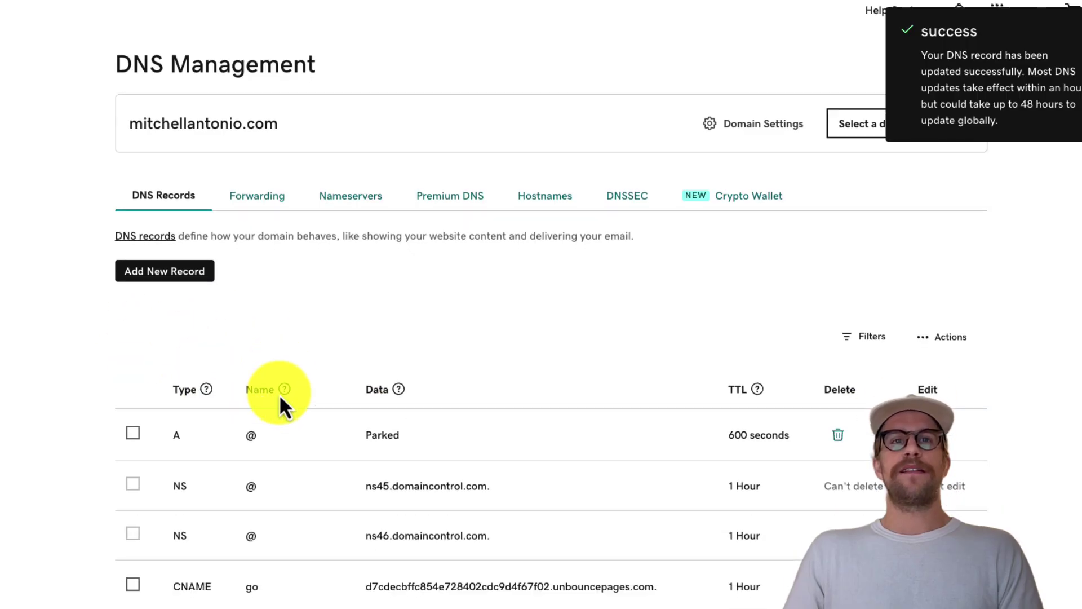
scroll(252, 457, "down", 1)
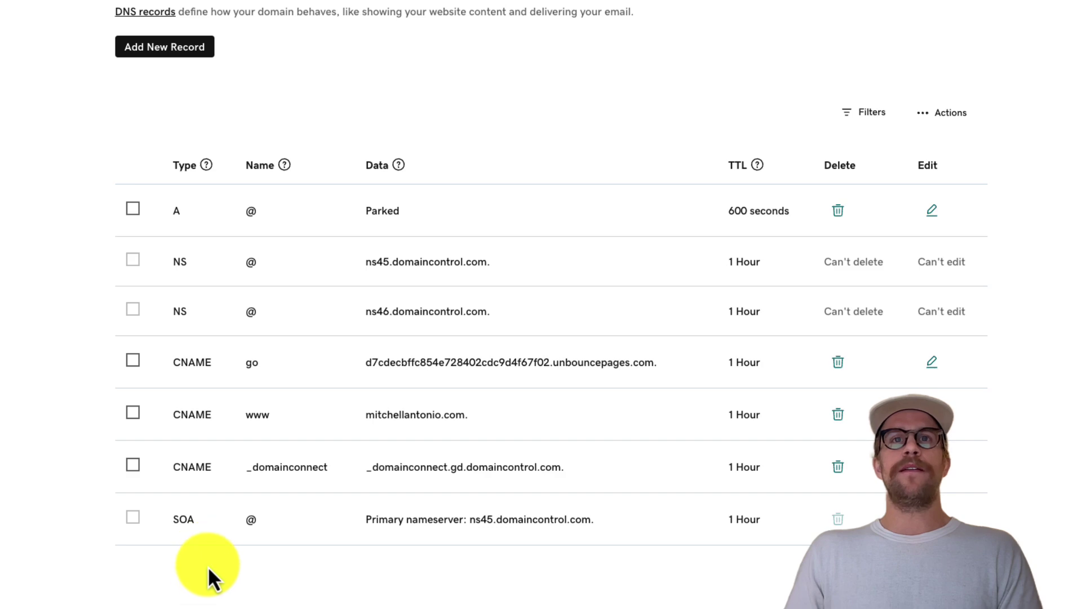
scroll(225, 349, "up", 4)
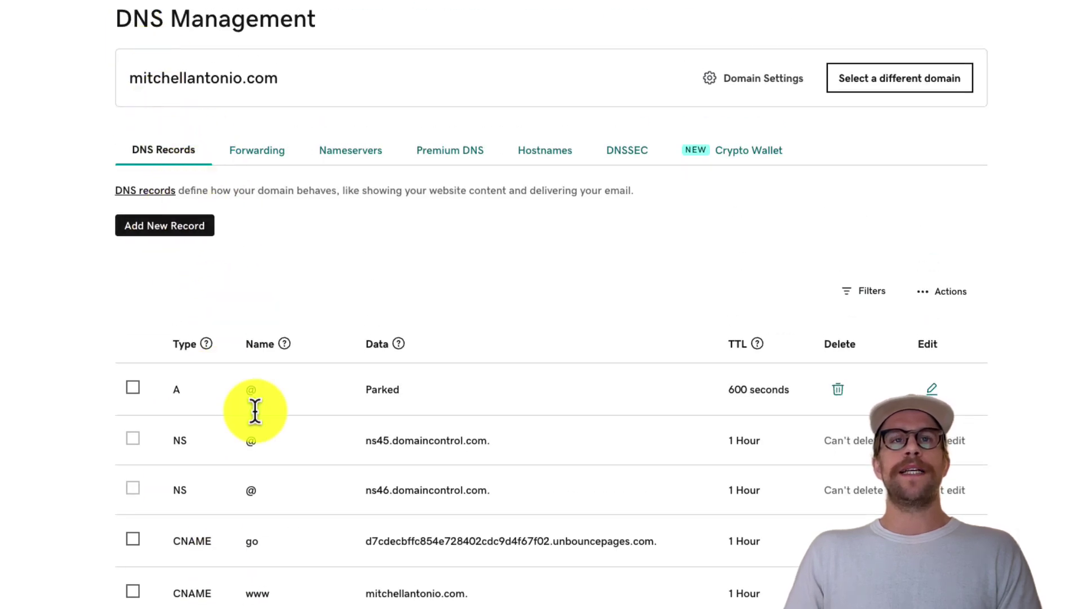
scroll(254, 411, "down", 5)
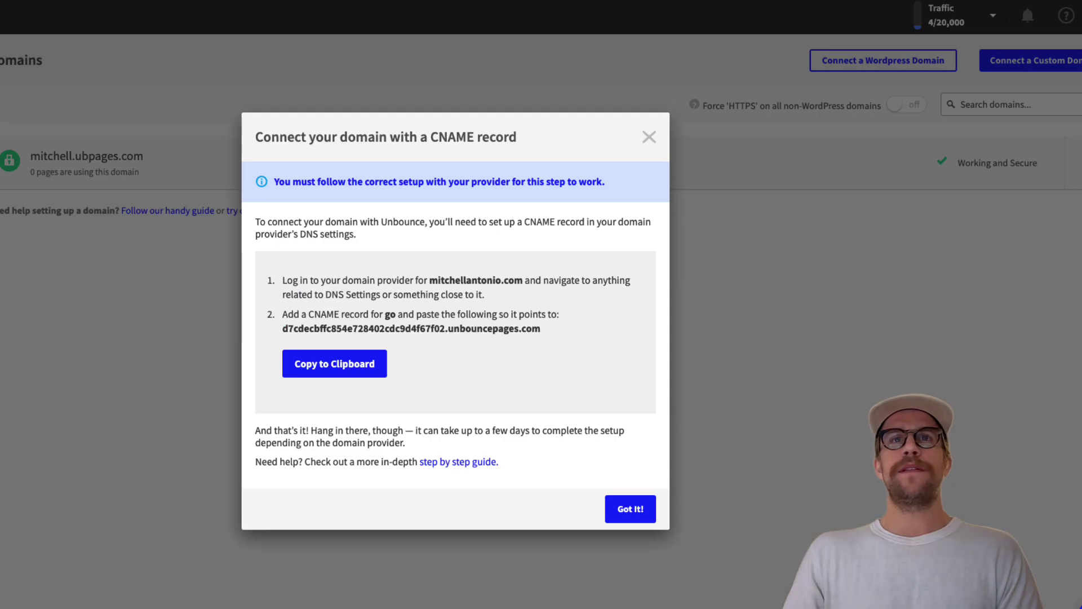
- Dismiss the CNAME and page URL dialogs, then enable and confirm Force HTTPS
left_click(631, 509)
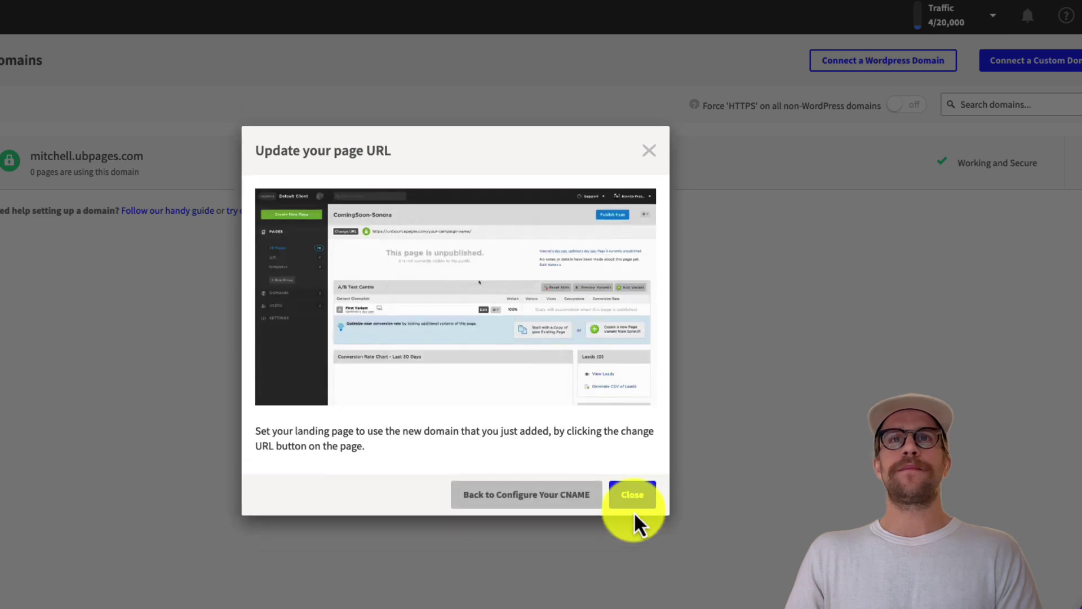
left_click(638, 498)
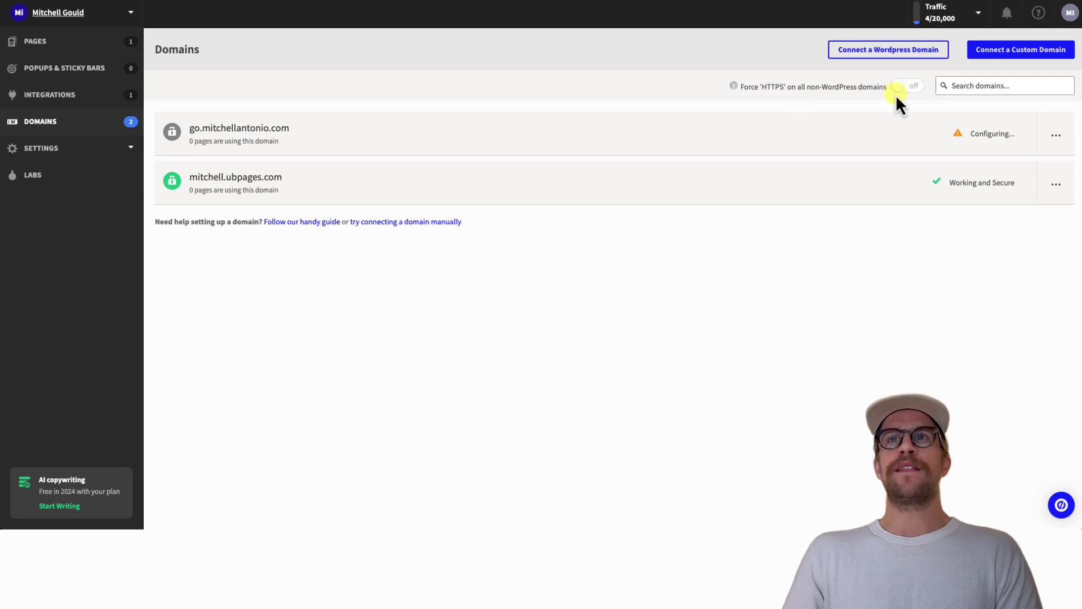
left_click(897, 93)
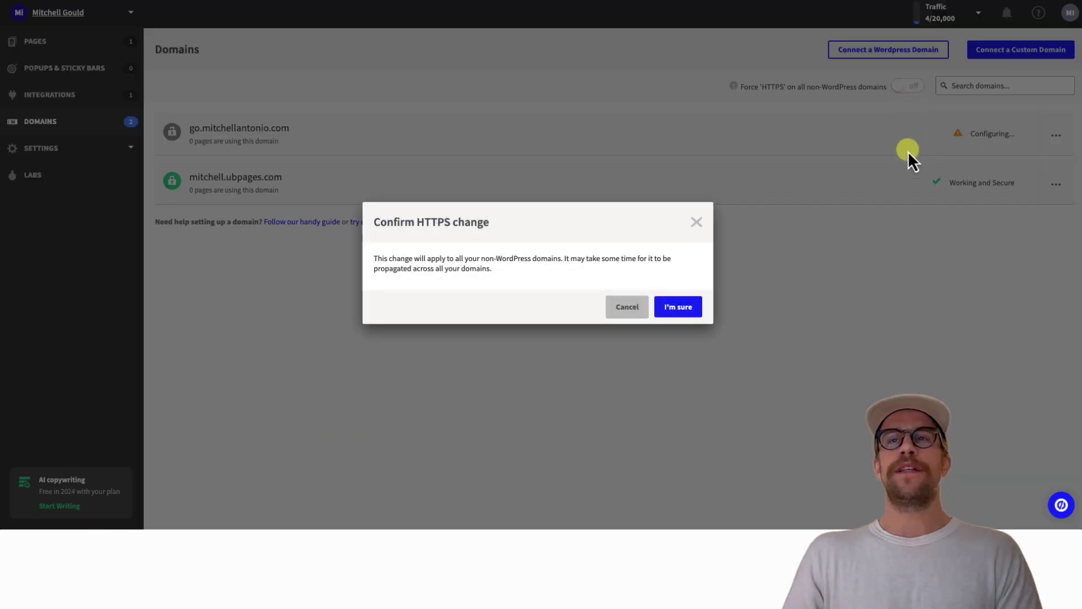
left_click(679, 308)
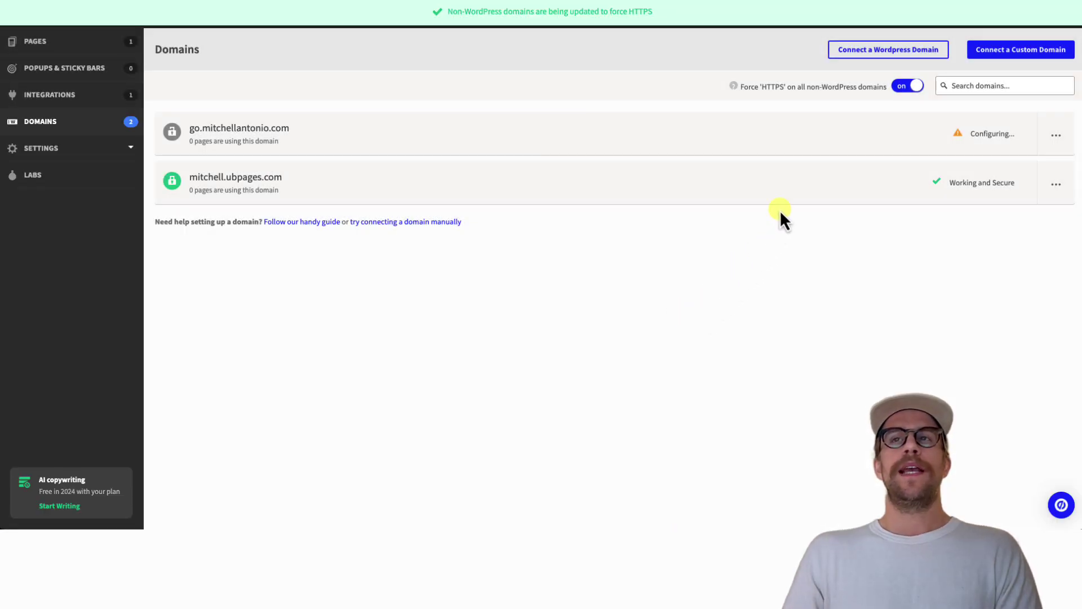
mouse_move(989, 136)
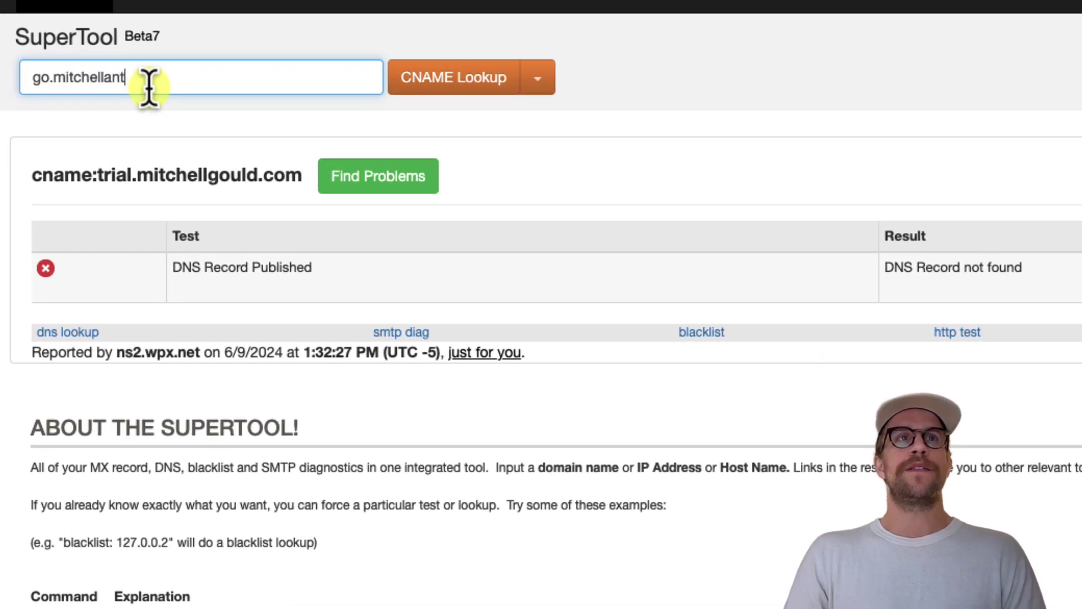
- Run an MxToolbox CNAME lookup on the go subdomain and confirm the record is published
type("om")
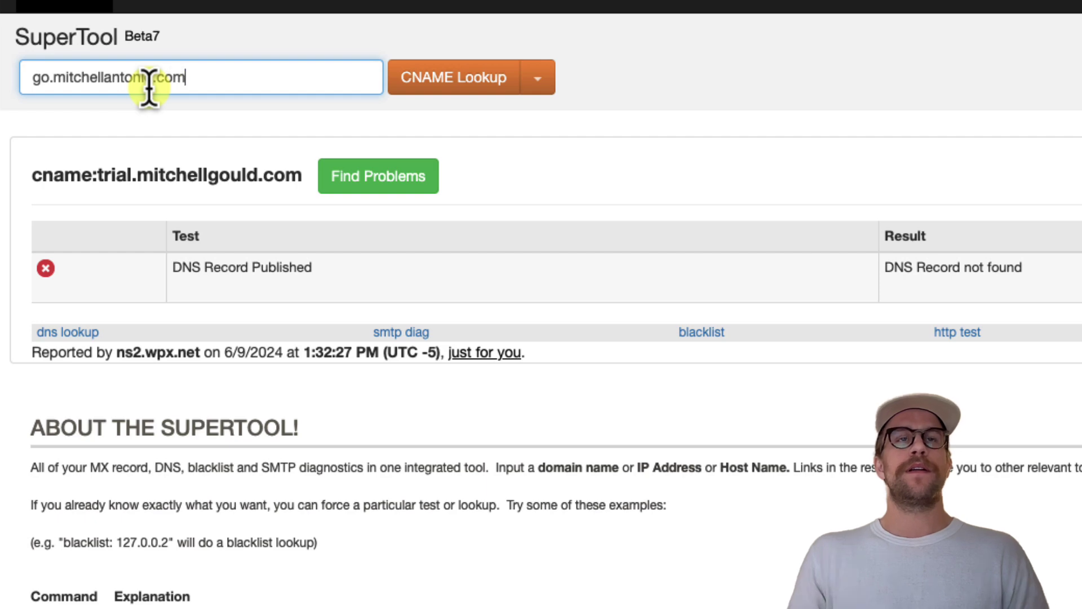
key("Return")
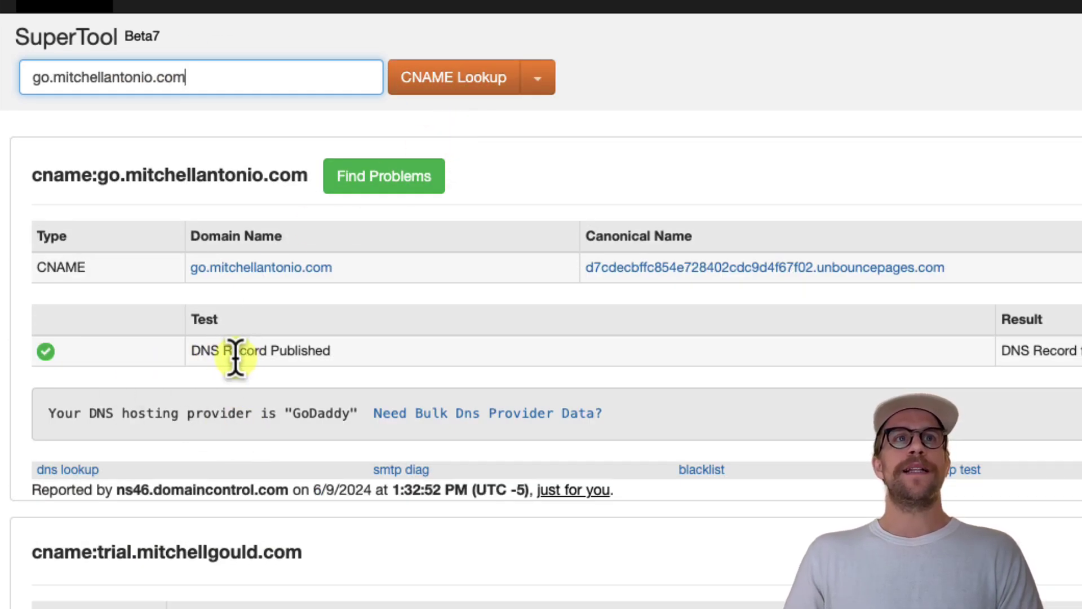
left_click_drag(337, 361, 186, 363)
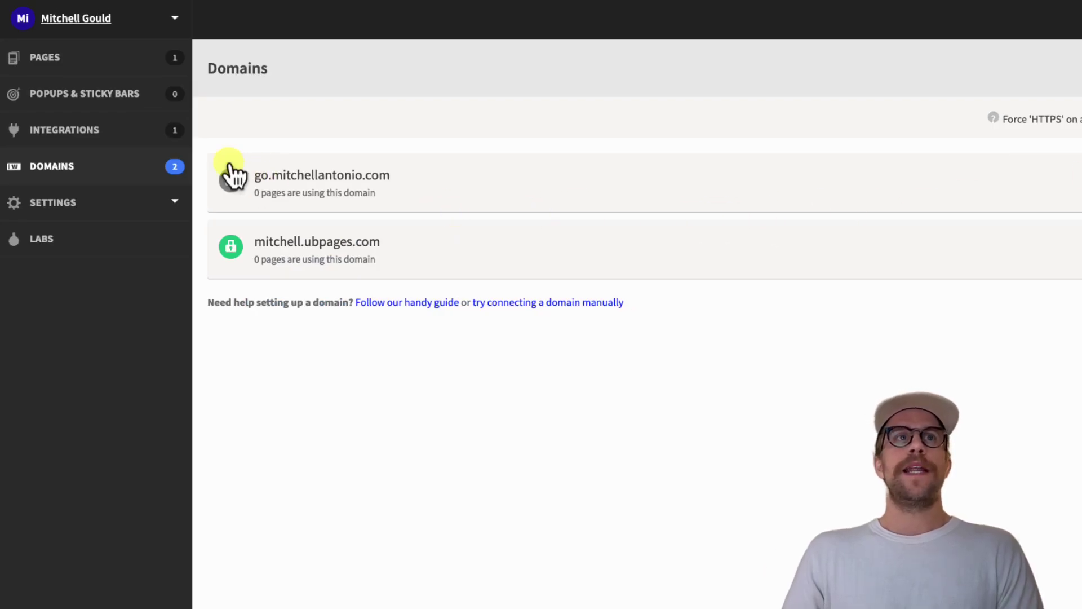
- Change the Lead Form Test Page URL to domain go.mitchellantonio.com with page path 'test' and save it
left_click(57, 59)
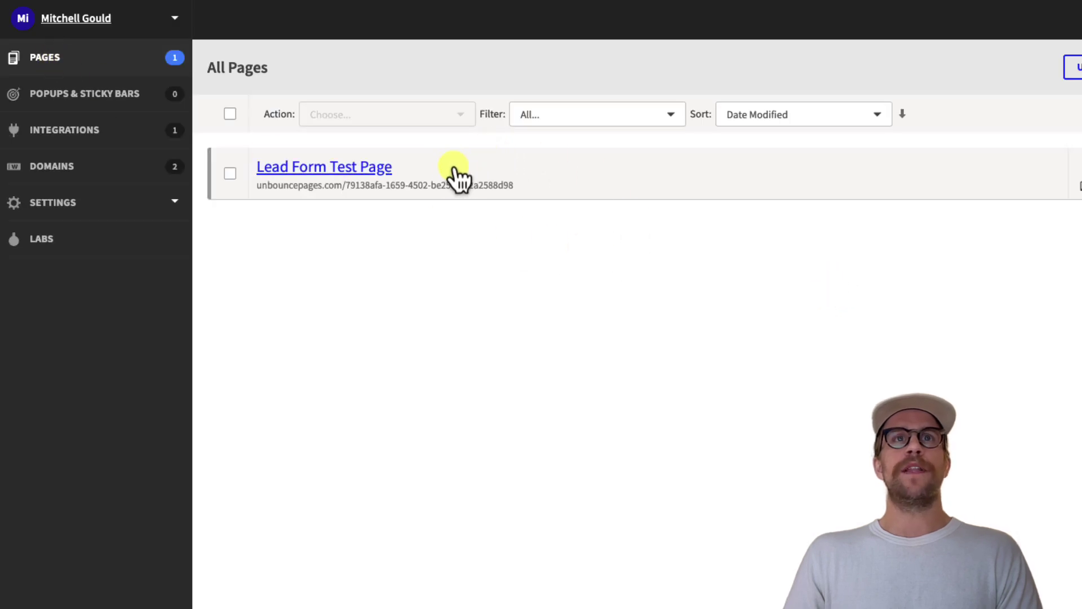
left_click(377, 169)
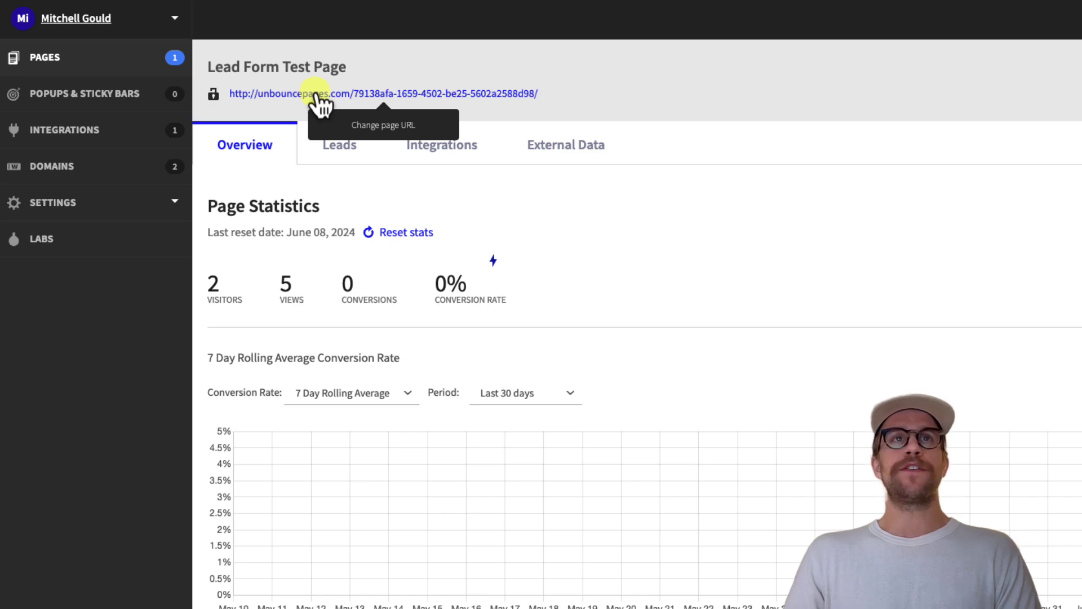
left_click(307, 95)
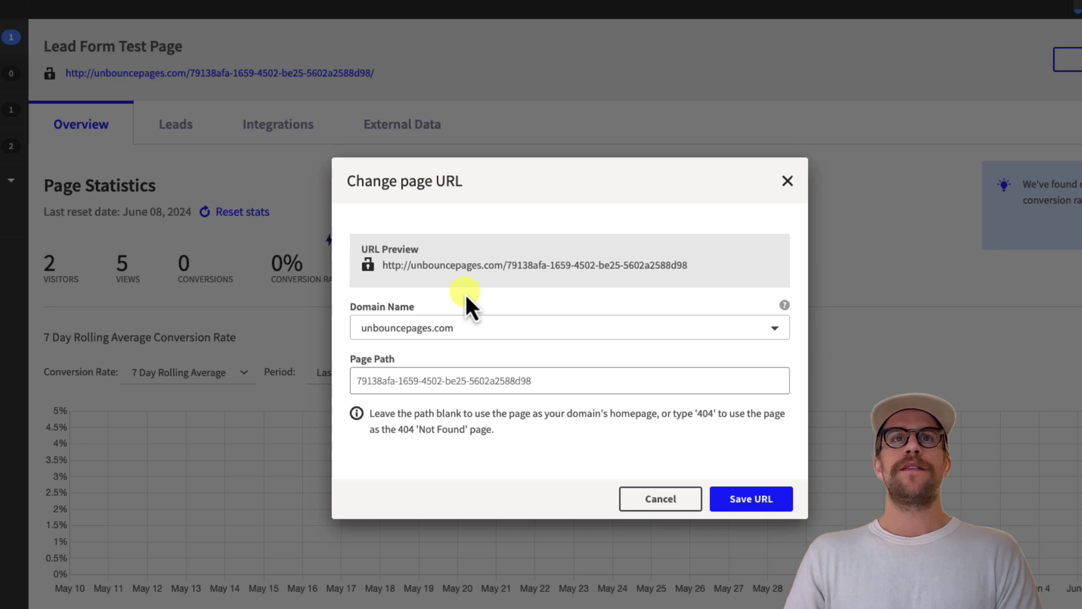
left_click(415, 329)
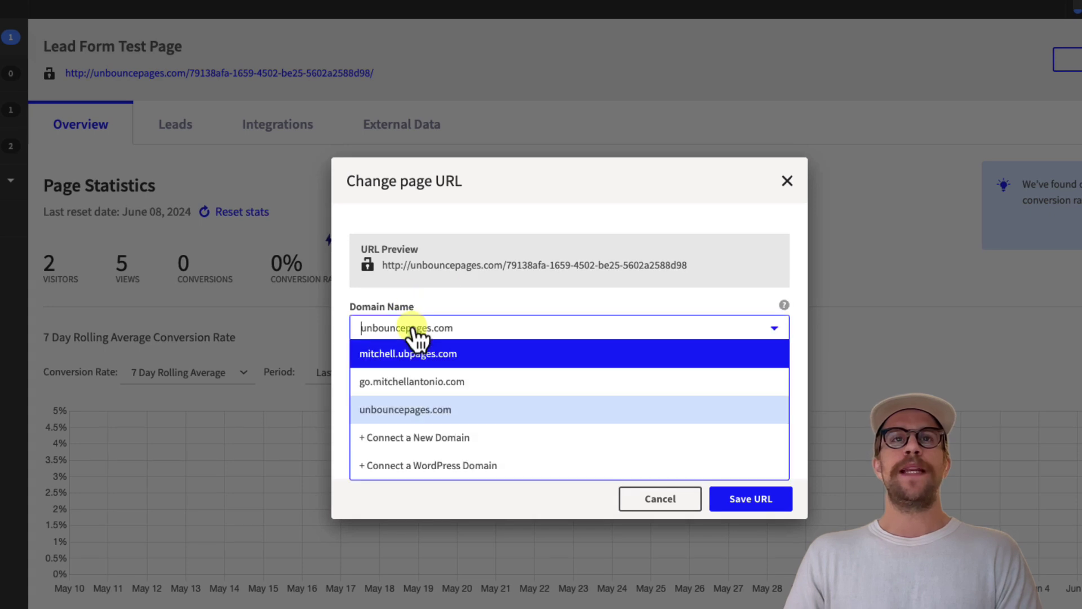
left_click(437, 388)
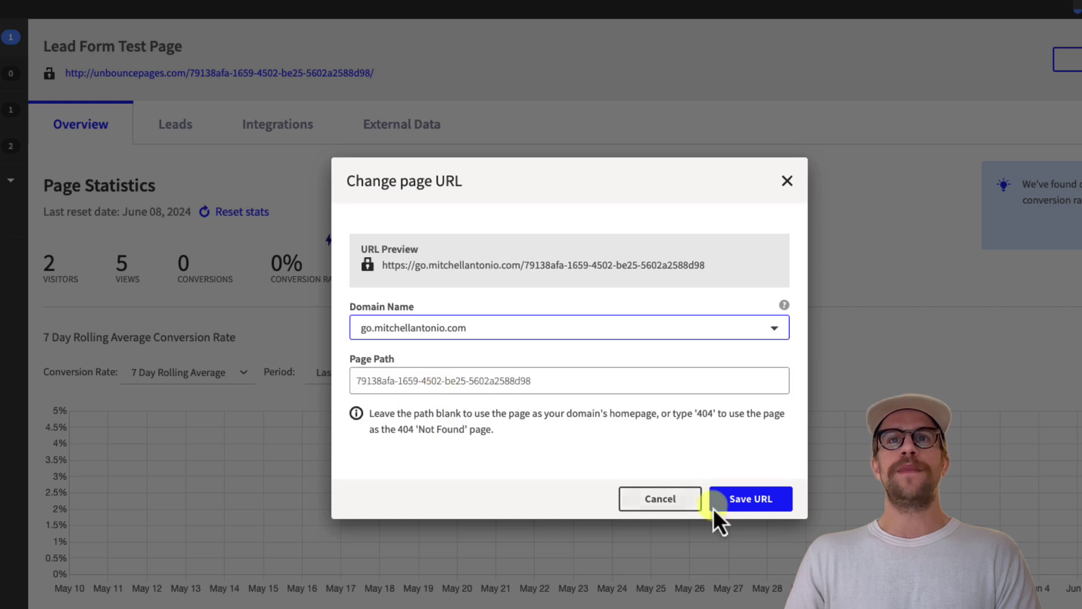
left_click_drag(530, 381, 331, 364)
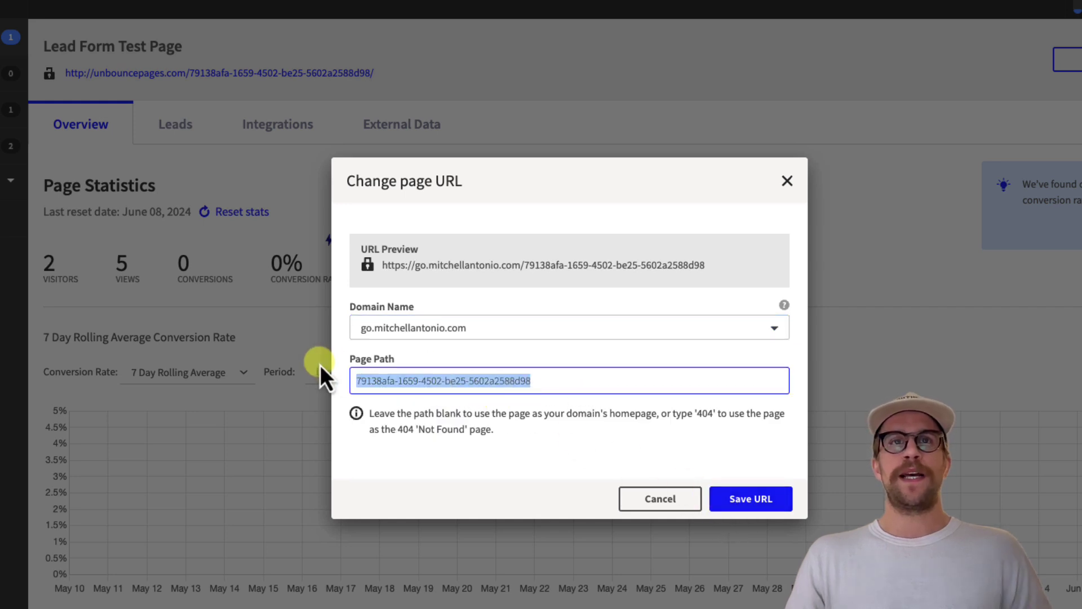
type("test")
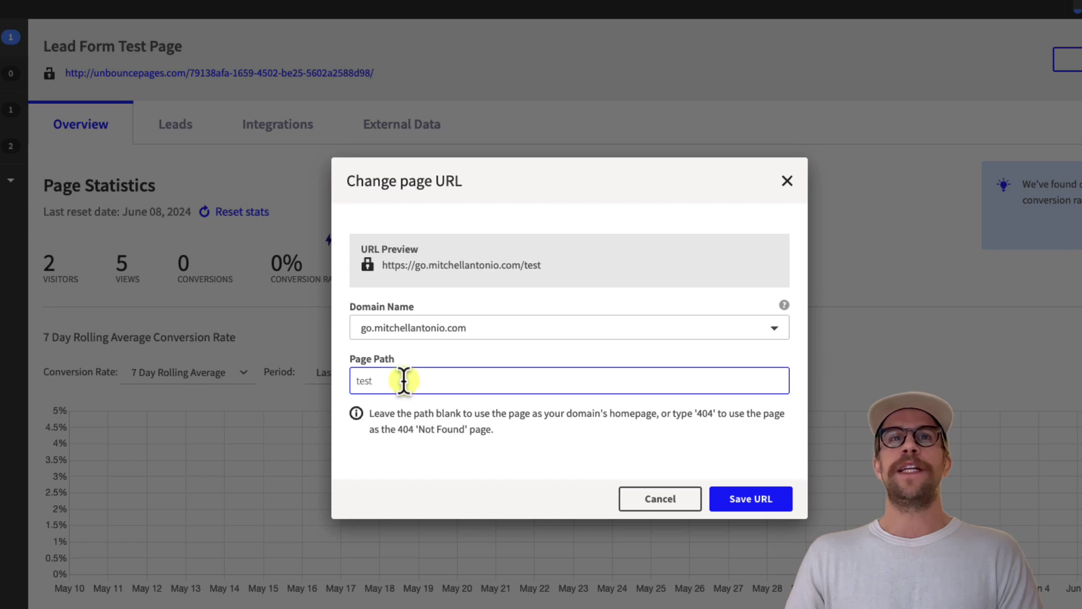
left_click(767, 498)
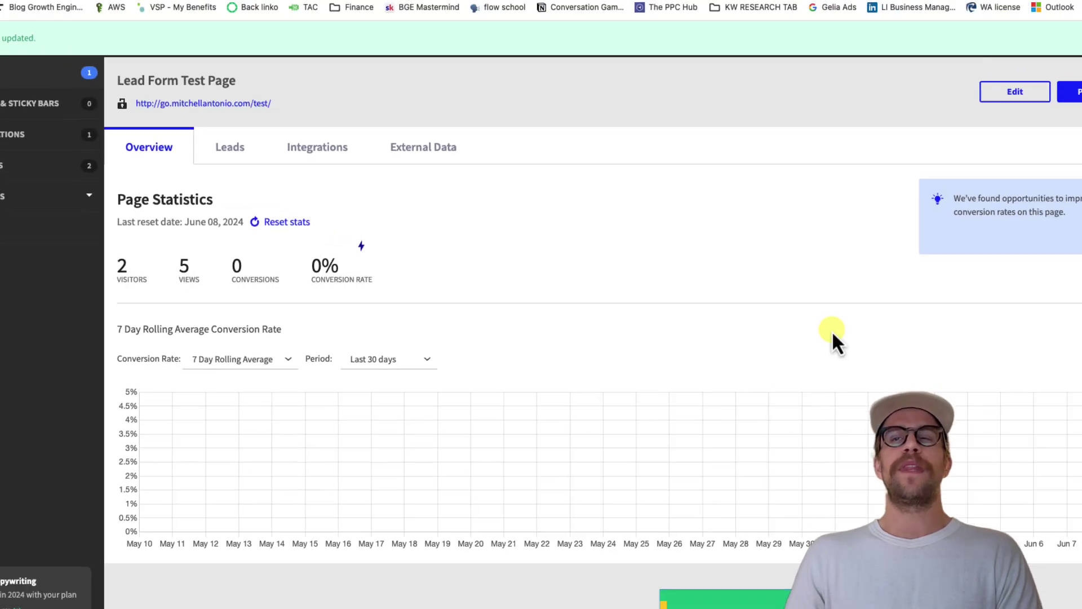
- Publish the Lead Form Test Page live, open go.mitchellantonio.com/test/, then go to the Domains list
left_click(1035, 112)
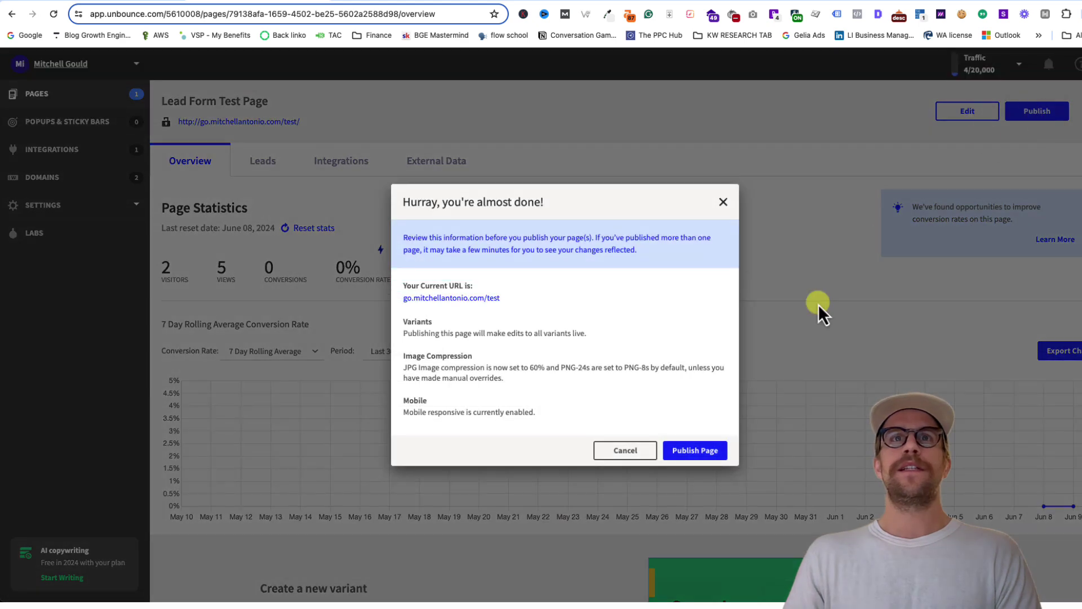
left_click(699, 454)
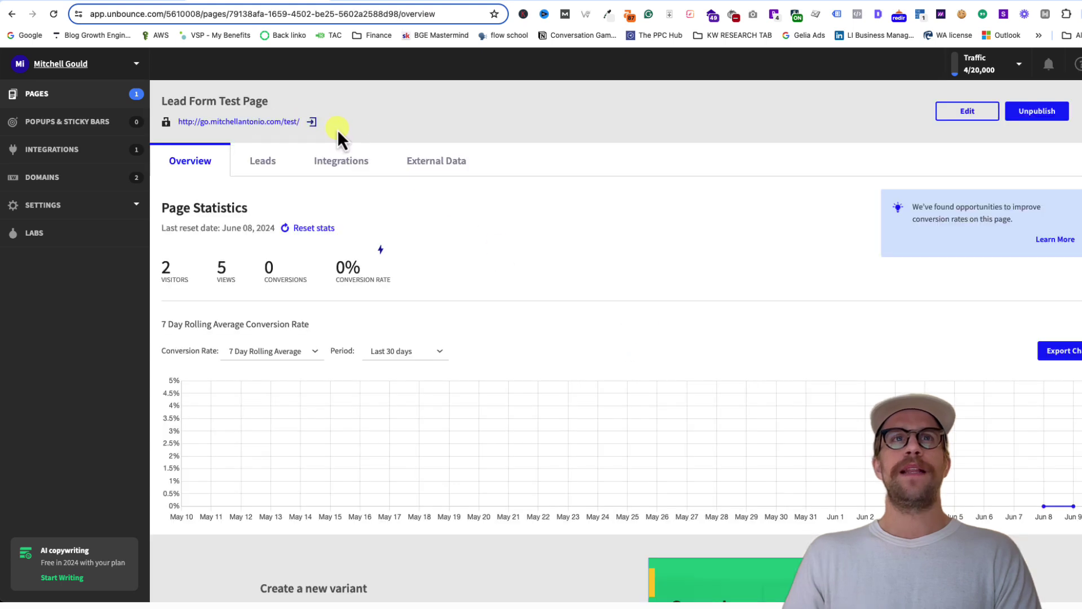
left_click(310, 124)
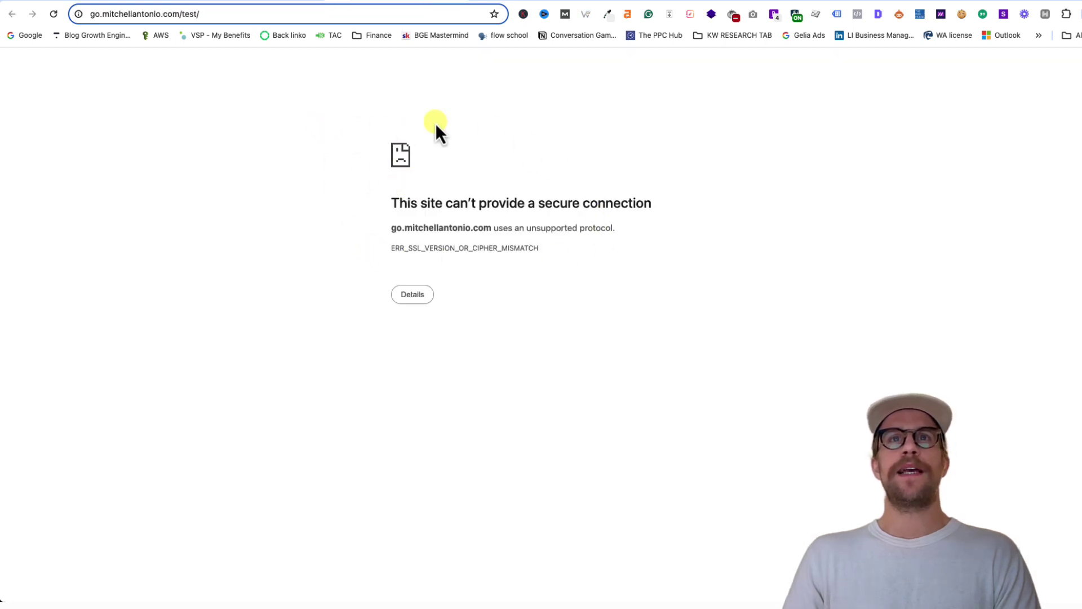
left_click(219, 5)
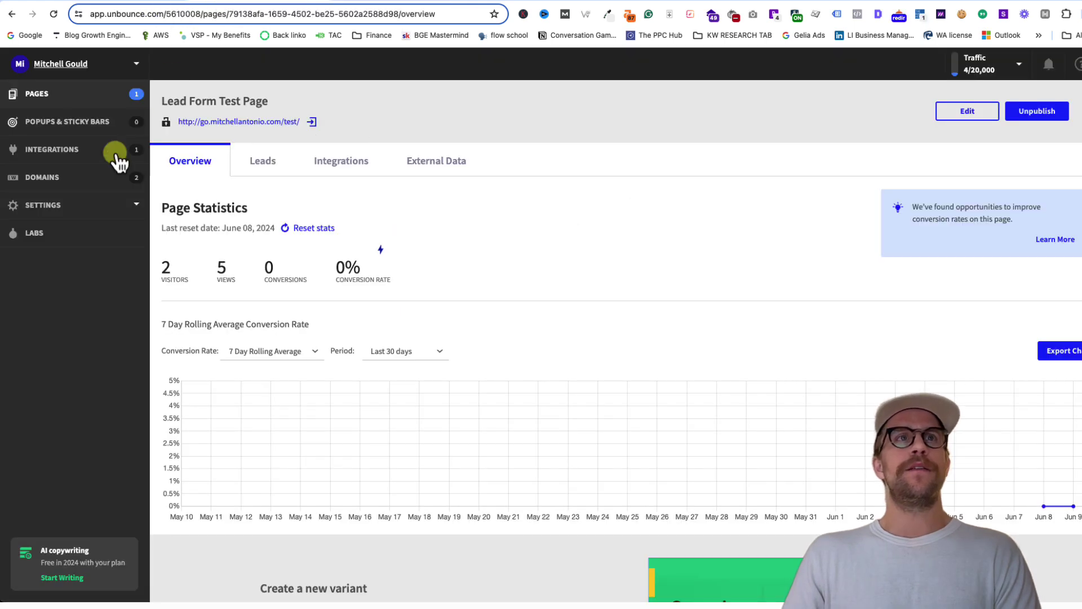
left_click(78, 187)
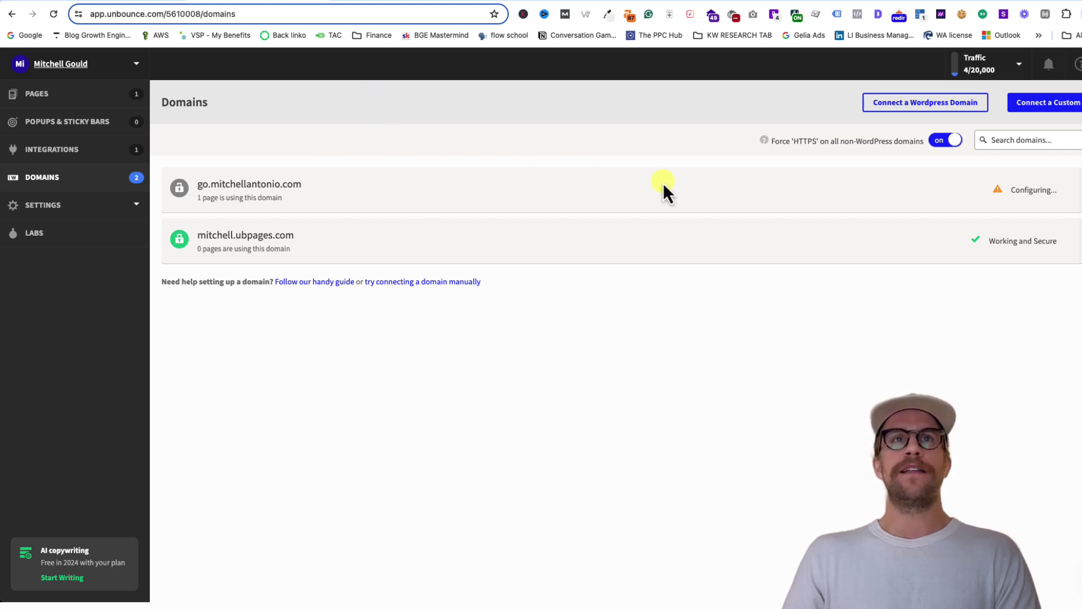
- Wait for go.mitchellantonio.com to show Working and Secure, then switch to the live test page tab
mouse_move(1015, 183)
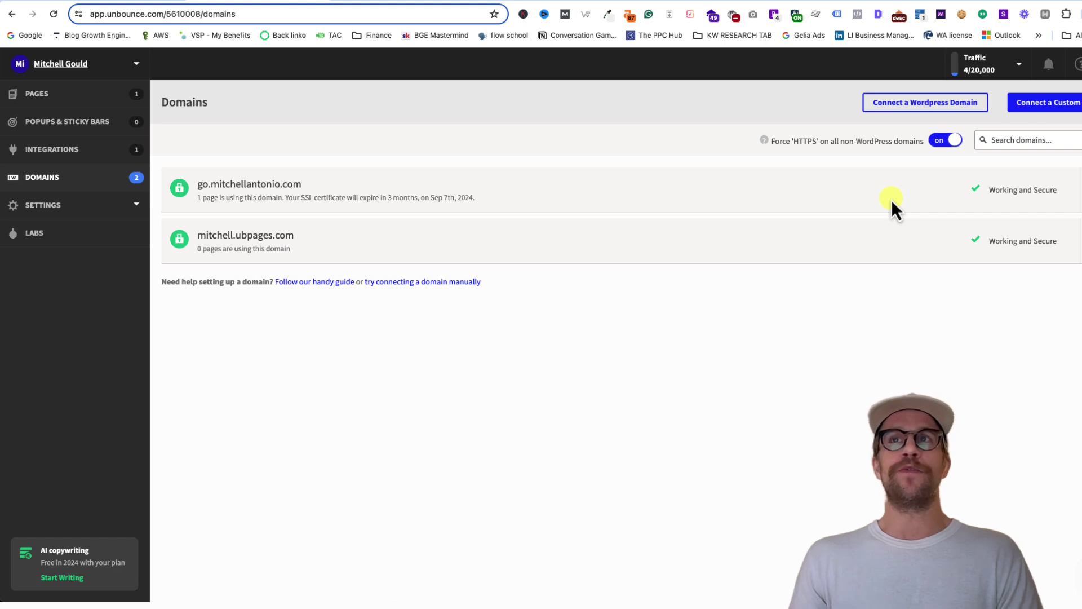
mouse_move(988, 203)
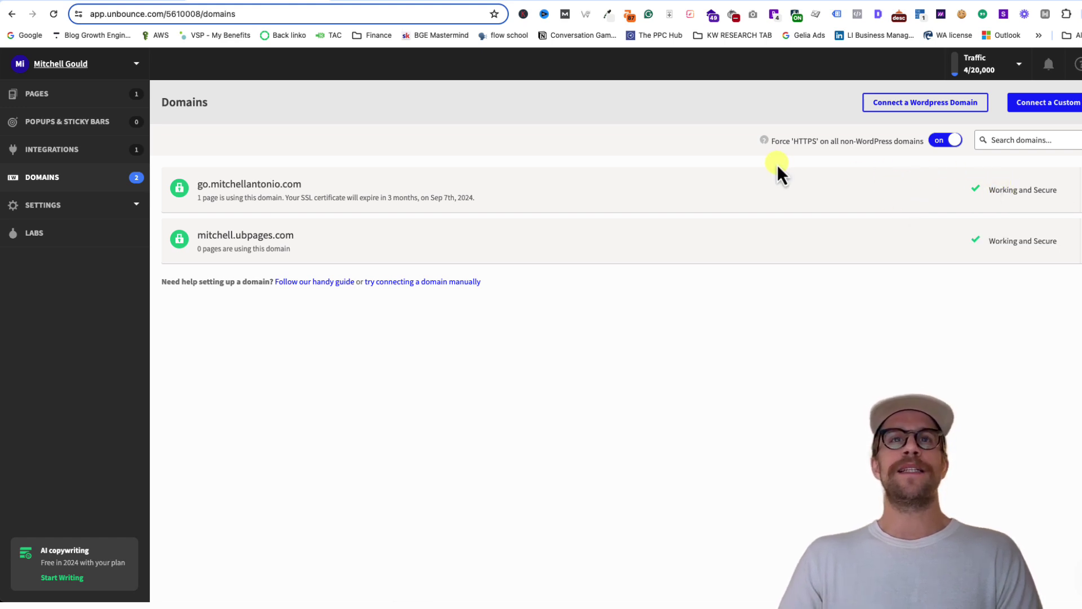
left_click(405, 2)
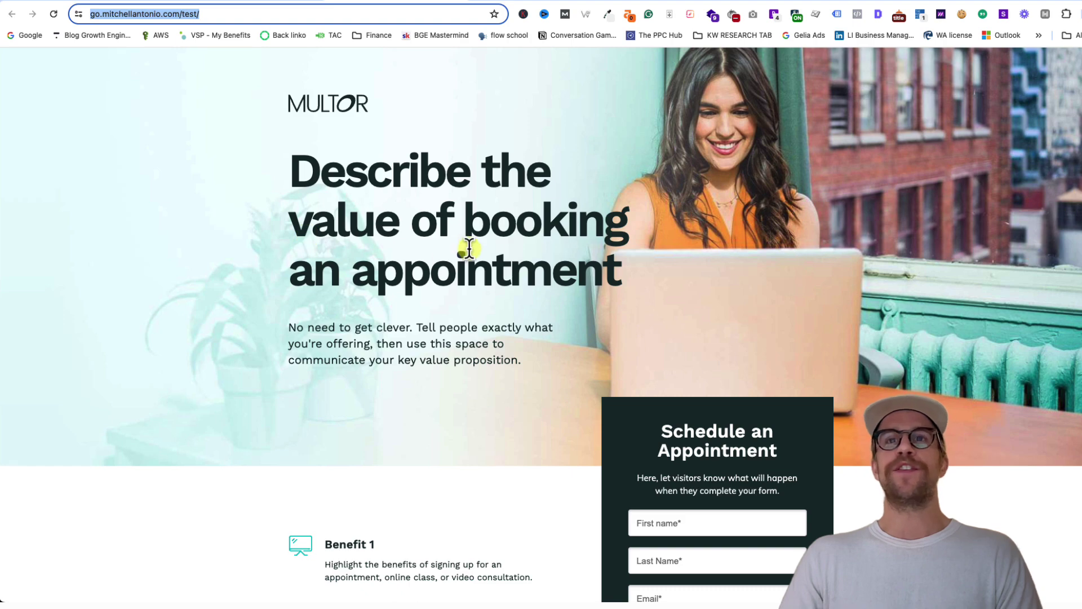
- Scroll through the live landing page at go.mitchellantonio.com/test/, then return to the Unbounce Domains page
scroll(466, 249, "down", 8)
scroll(471, 248, "up", 8)
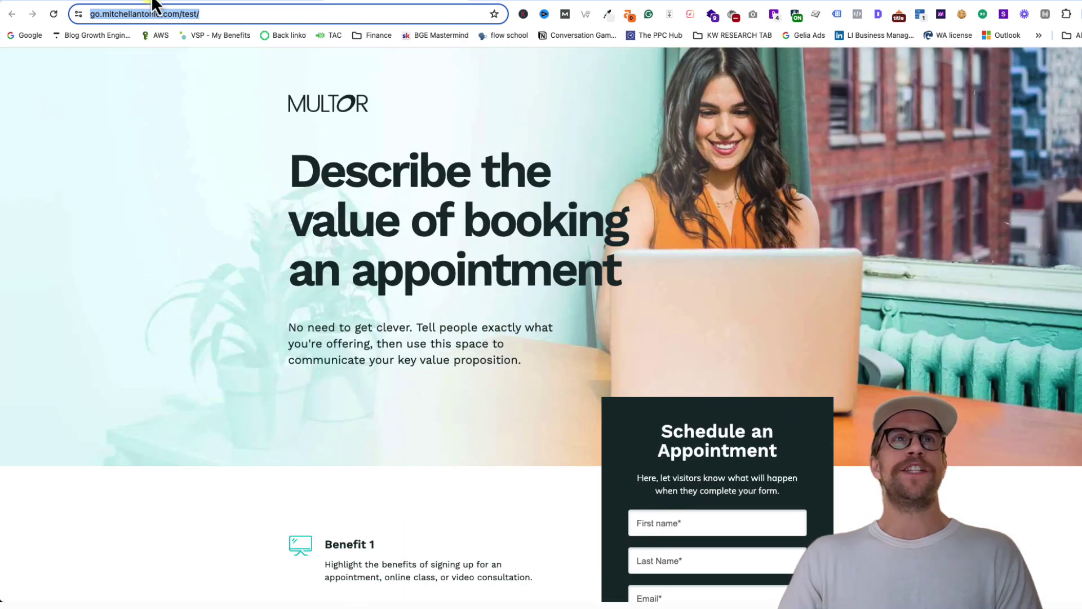
left_click(244, 1)
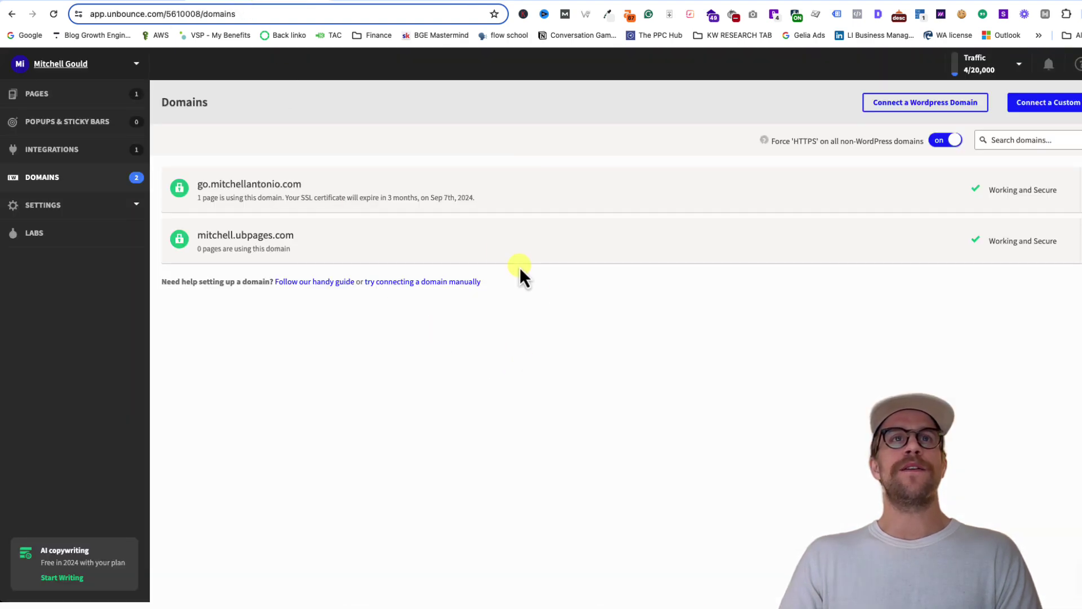